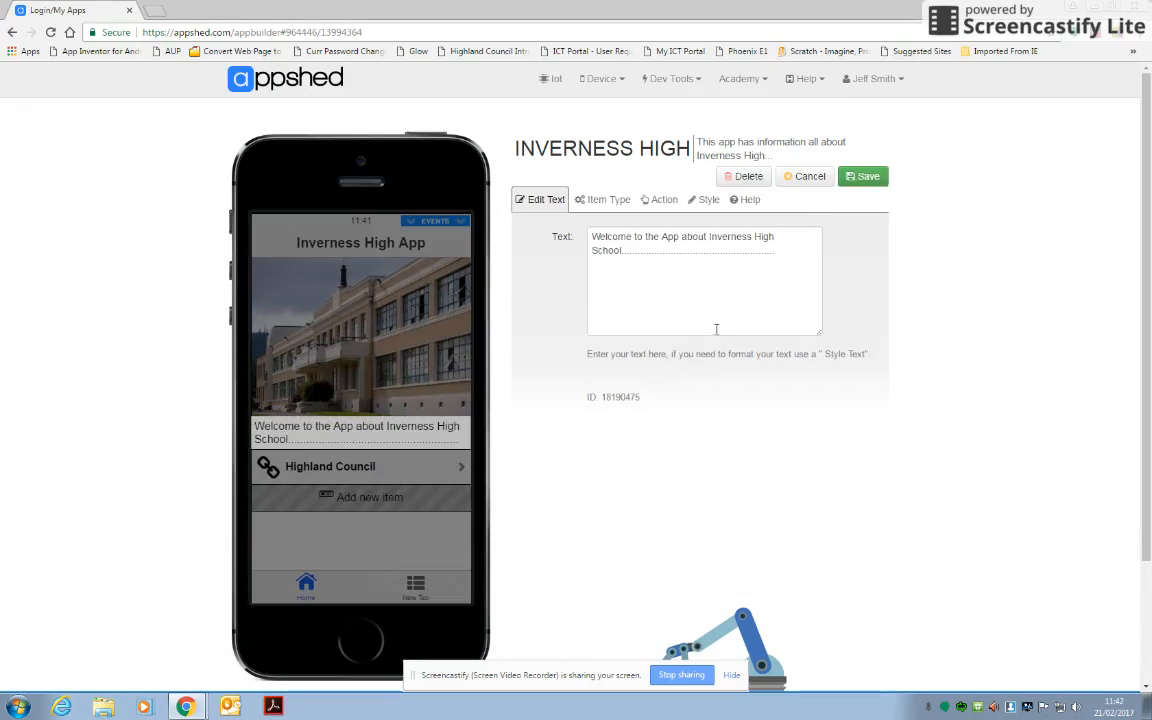
Save the welcome text item, then add an Icons tab to the app and name it "Subjects".
left_click(877, 185)
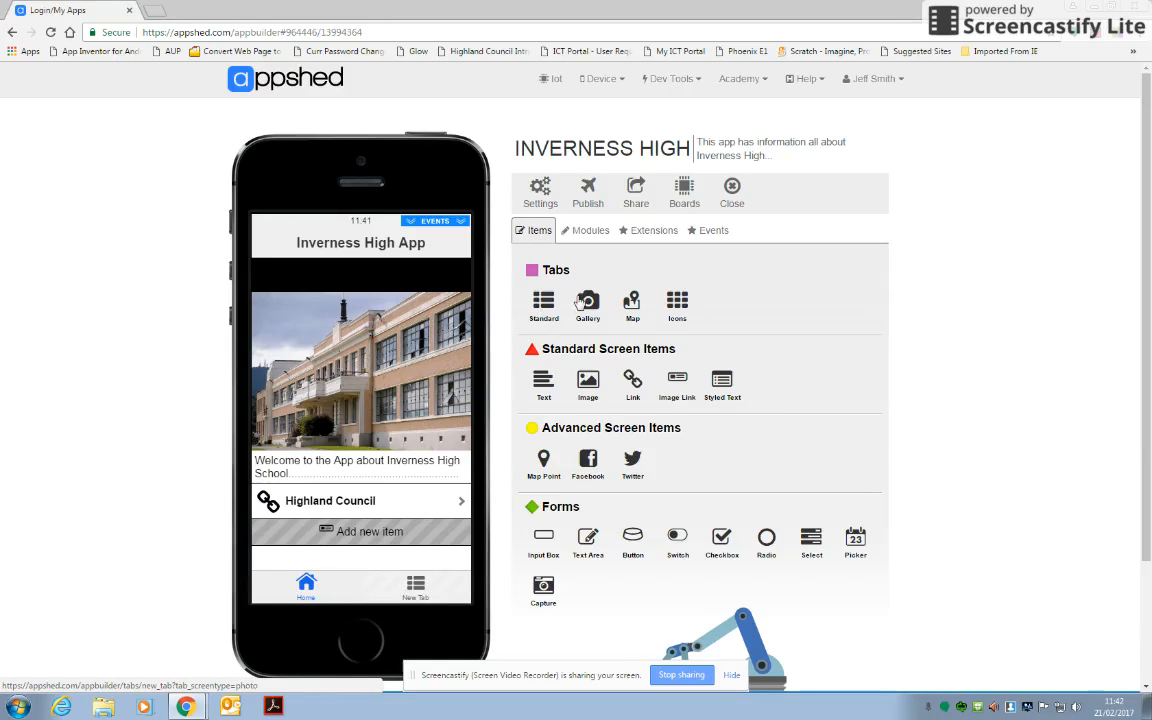
left_click(678, 308)
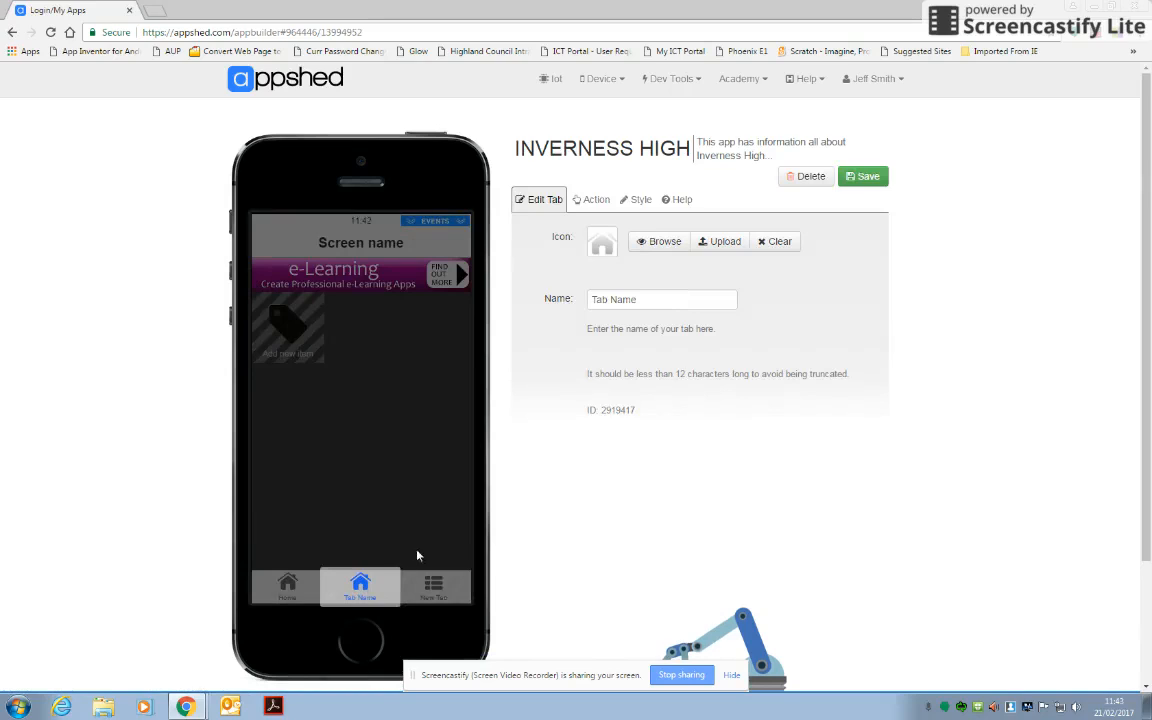
left_click_drag(589, 299, 640, 300)
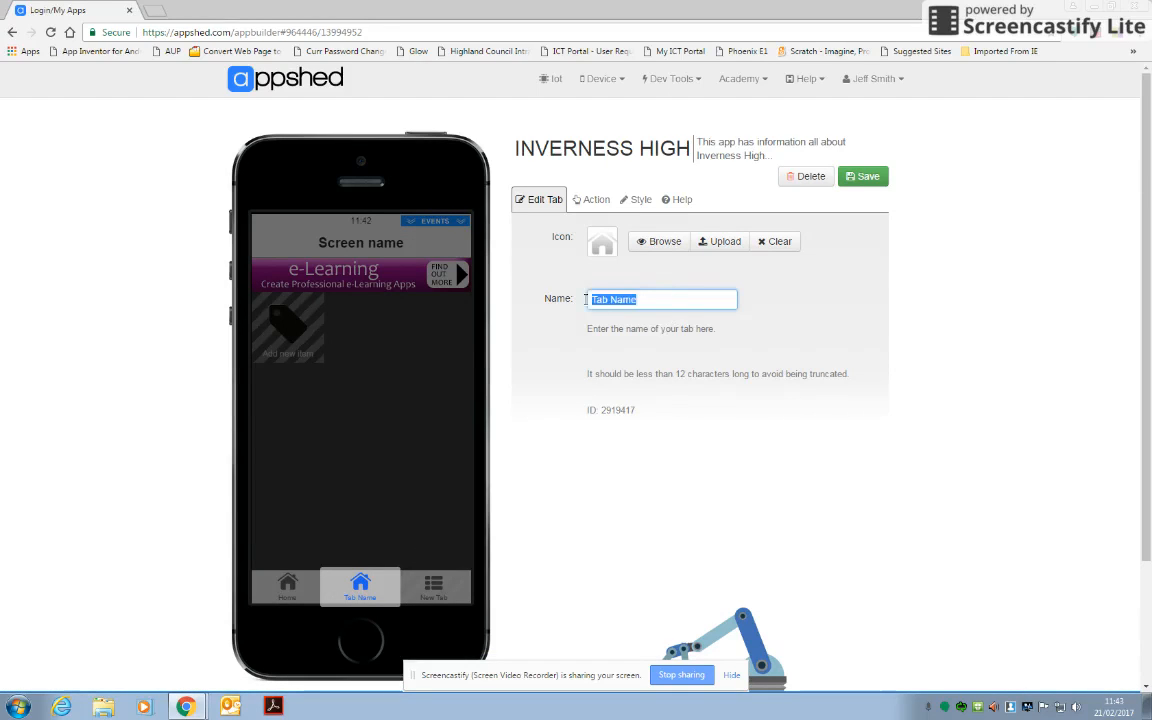
type("Subjects")
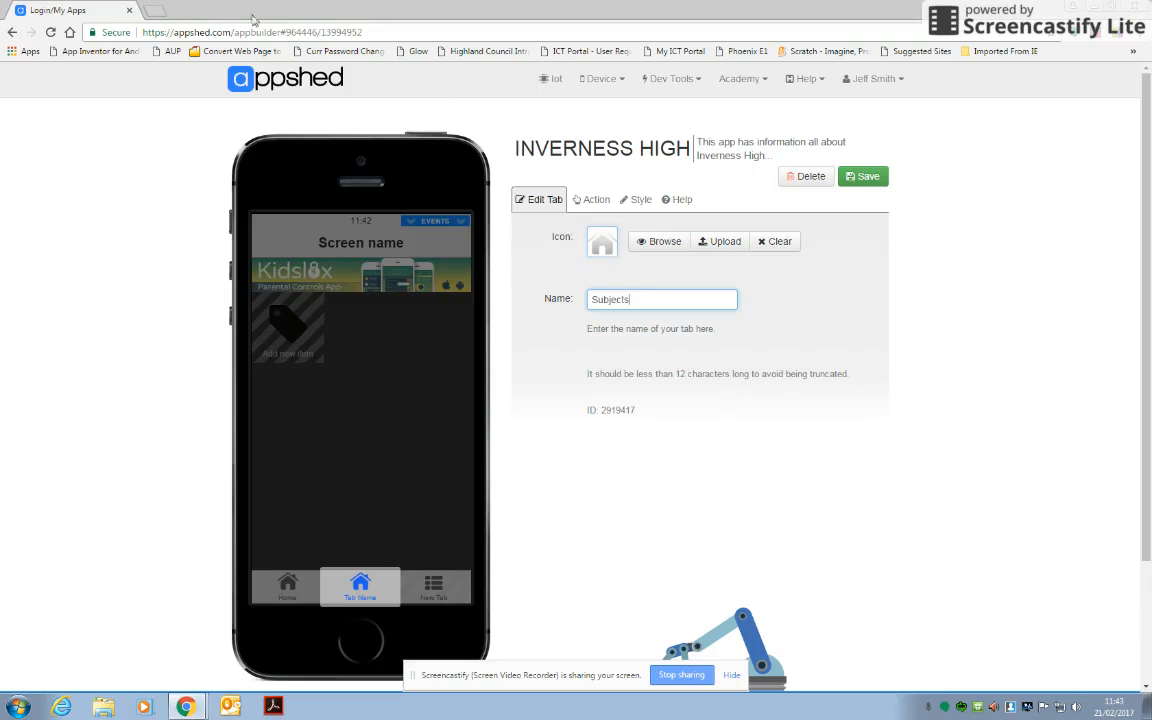
In a new browser tab, search the web for "icon archive" and open the IconArchive site.
left_click(148, 11)
type("icon archive")
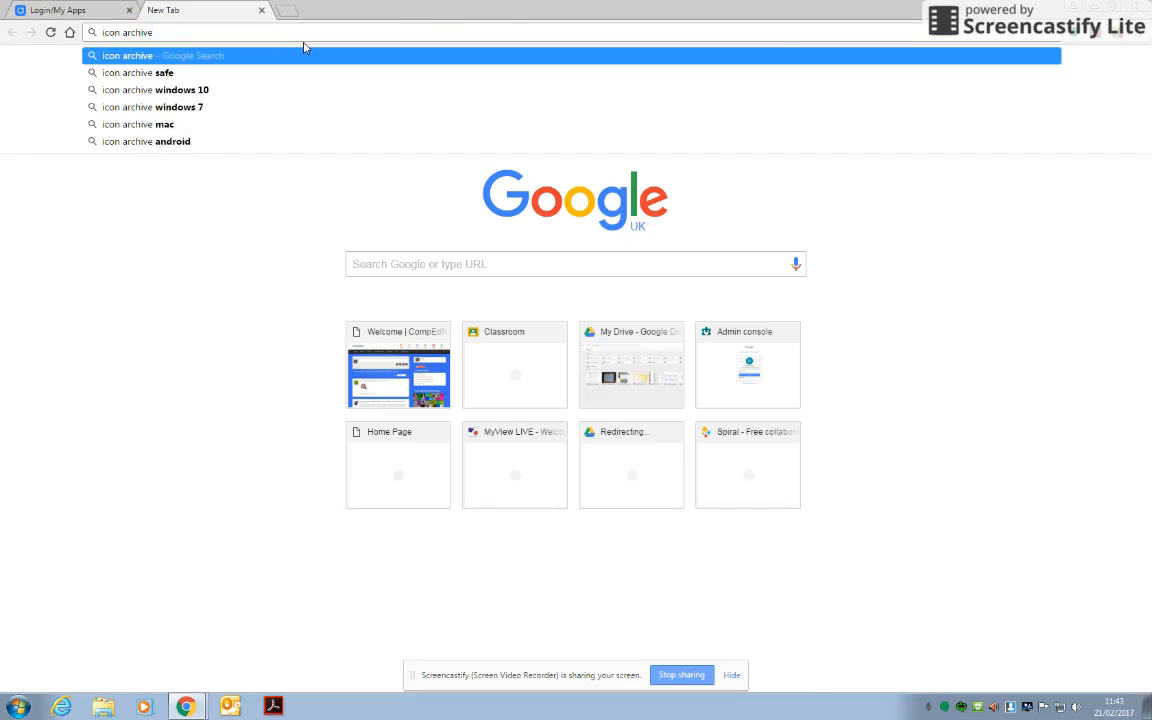
key("Return")
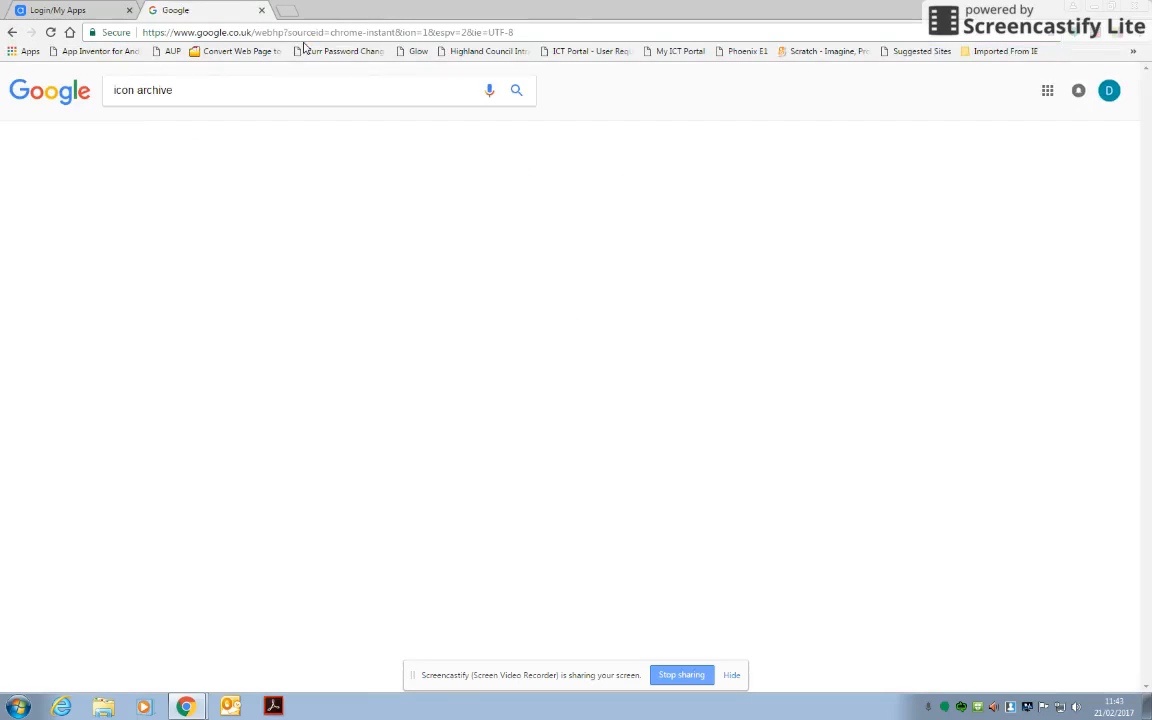
left_click(257, 193)
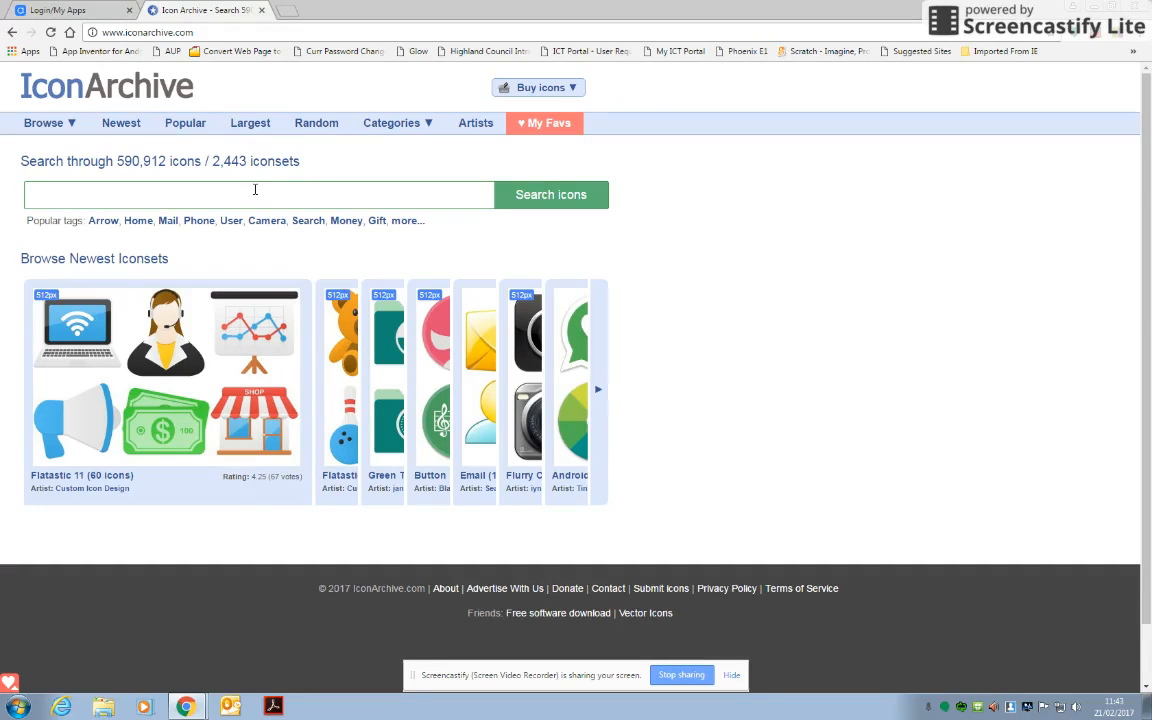
Search IconArchive for "subjects" icons.
type("subjects")
left_click(552, 199)
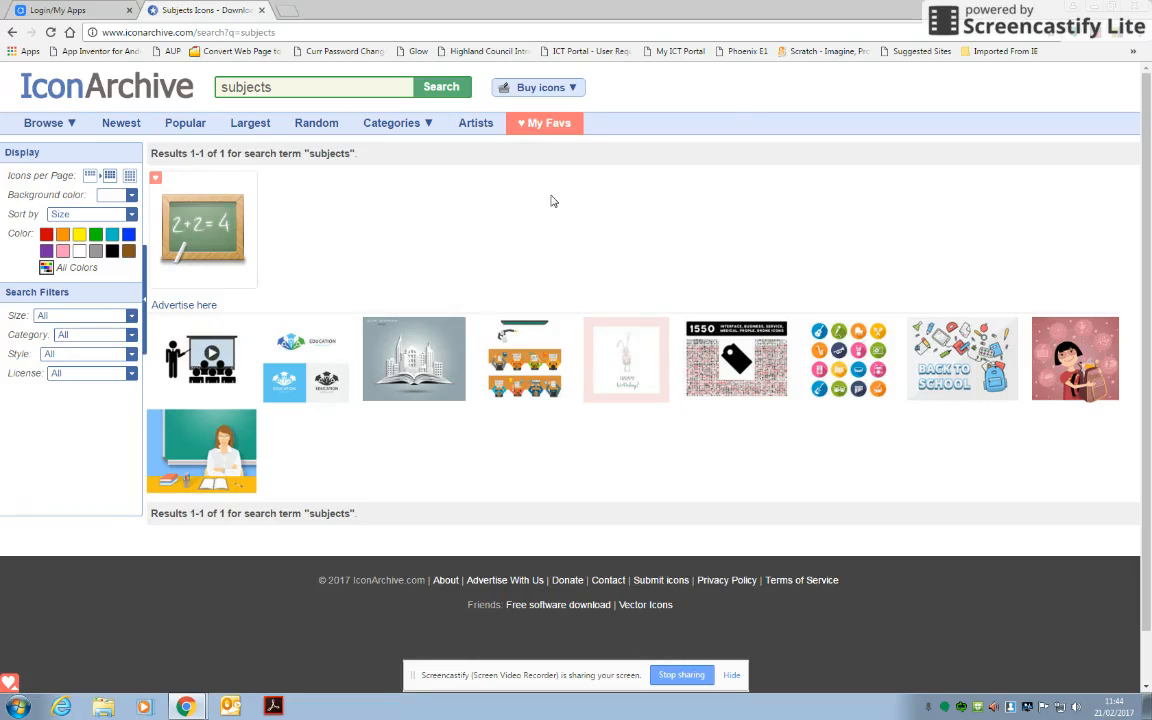
Search IconArchive for "book" and open the Books icon showing an open blue and green book.
left_click_drag(285, 87, 218, 88)
type("book")
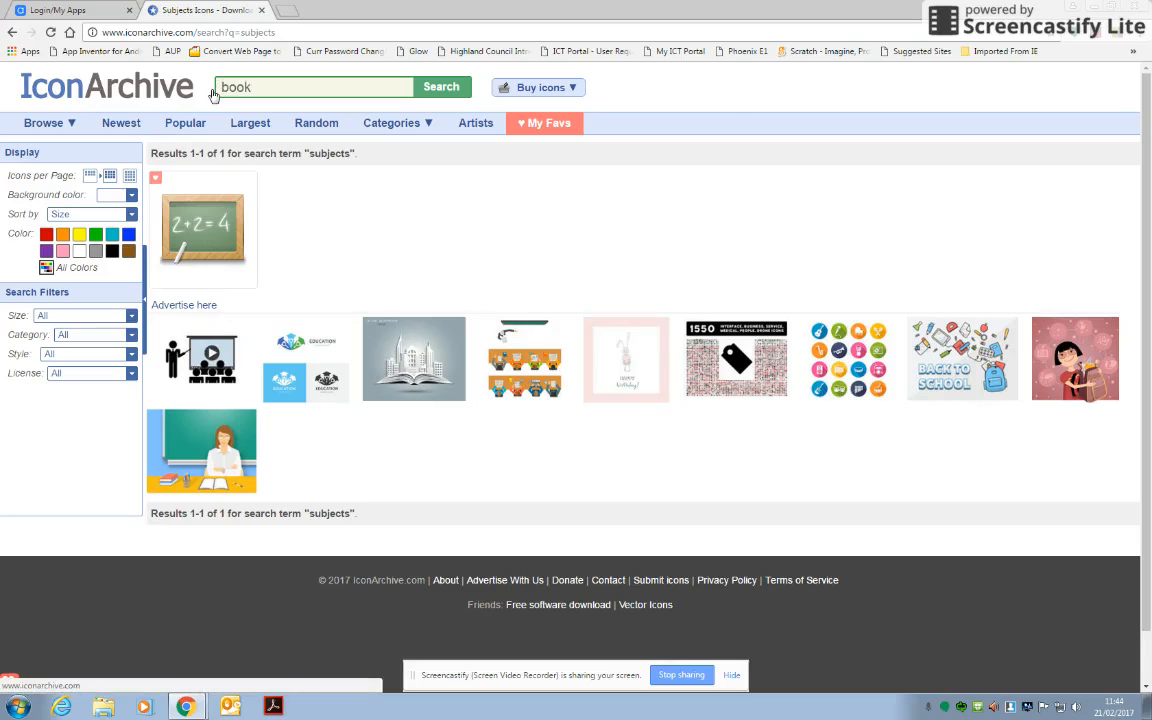
left_click(445, 88)
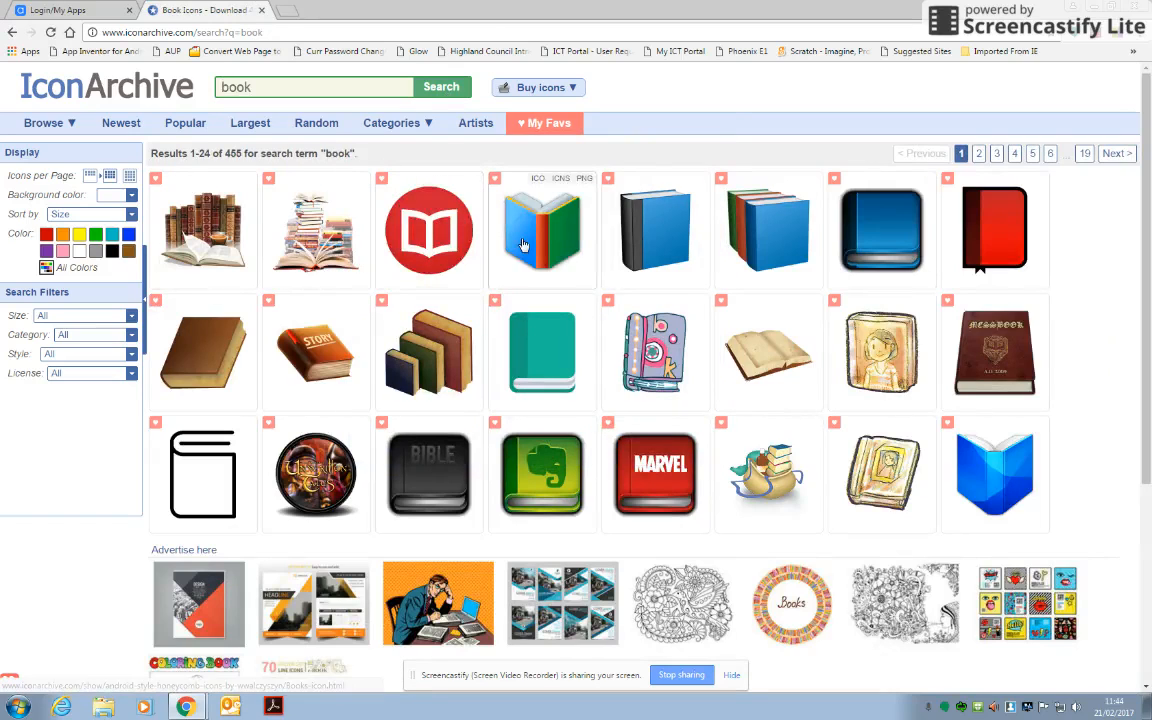
left_click(522, 245)
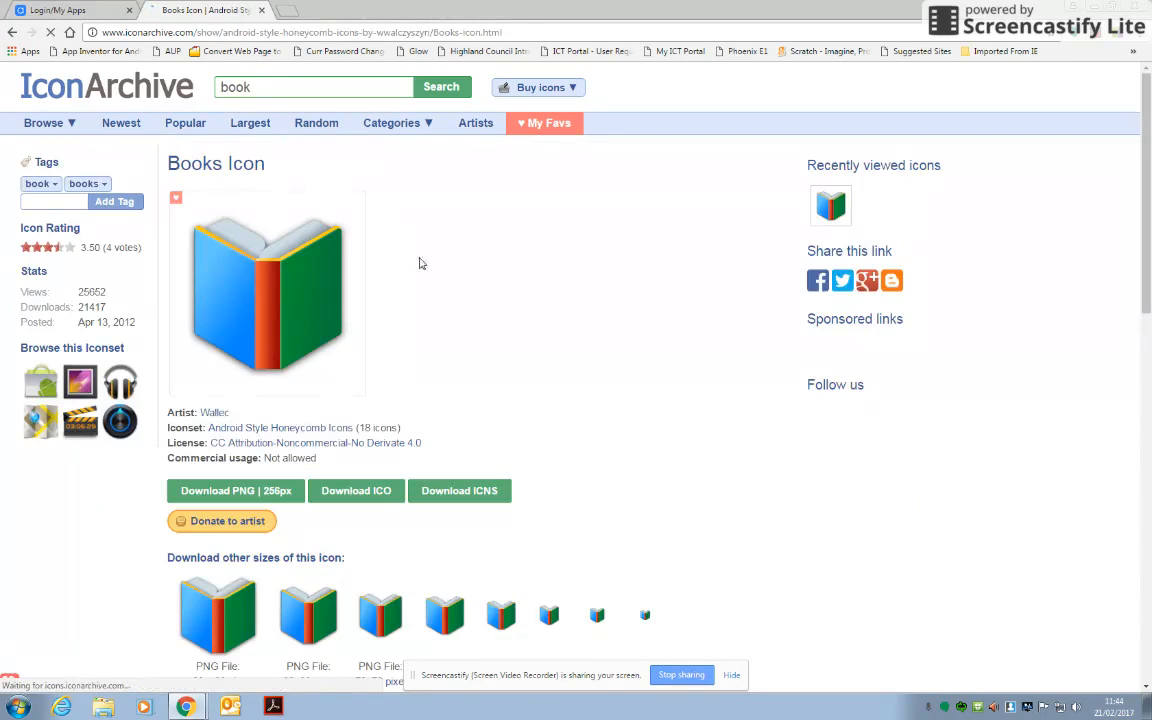
Save the Books icon image to the Pictures library as a PNG named "Subjects icon".
right_click(259, 286)
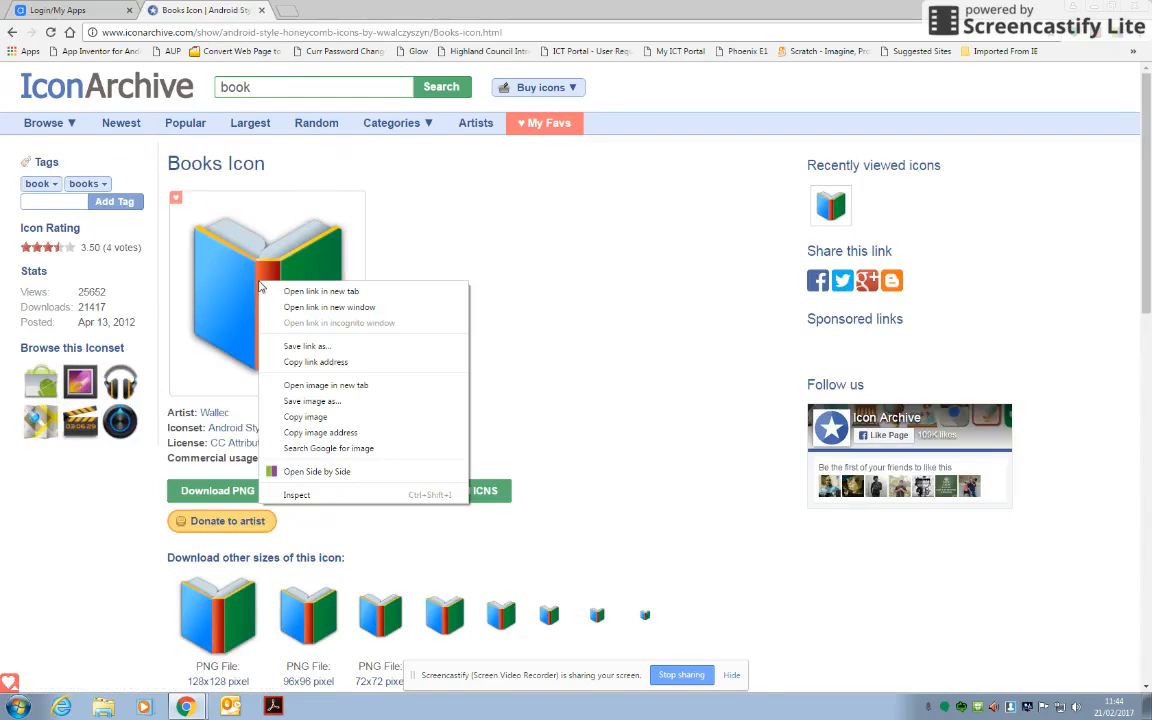
left_click(305, 401)
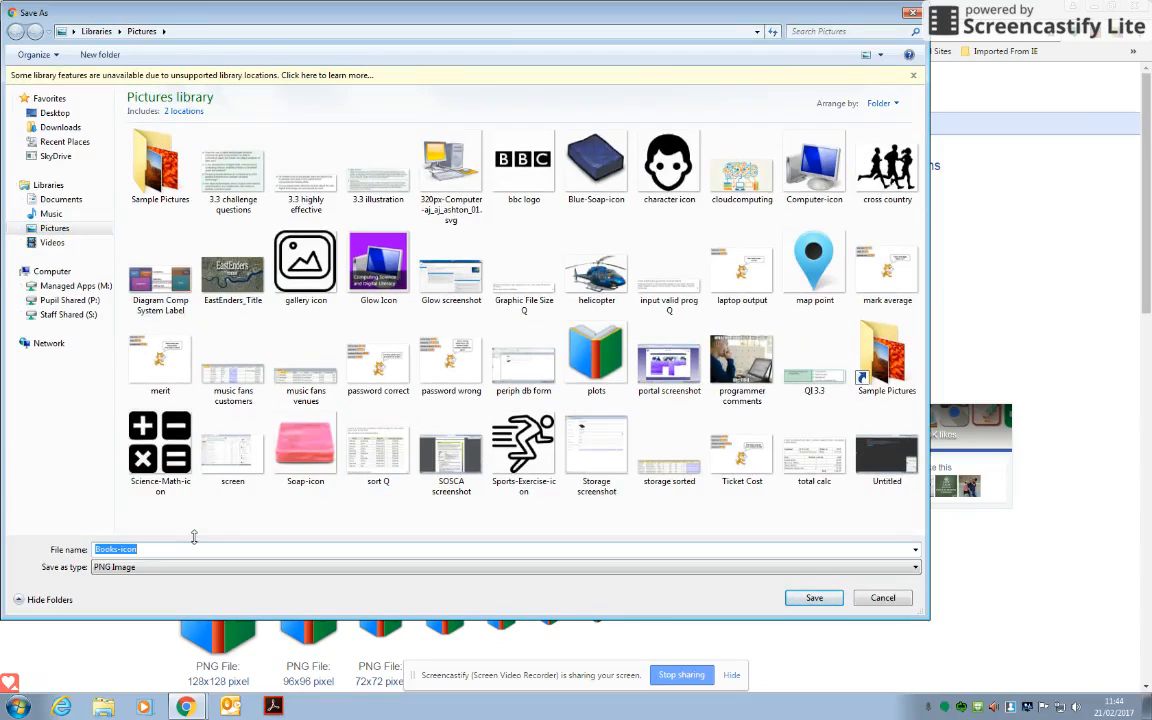
type("Subjects icon")
left_click(813, 598)
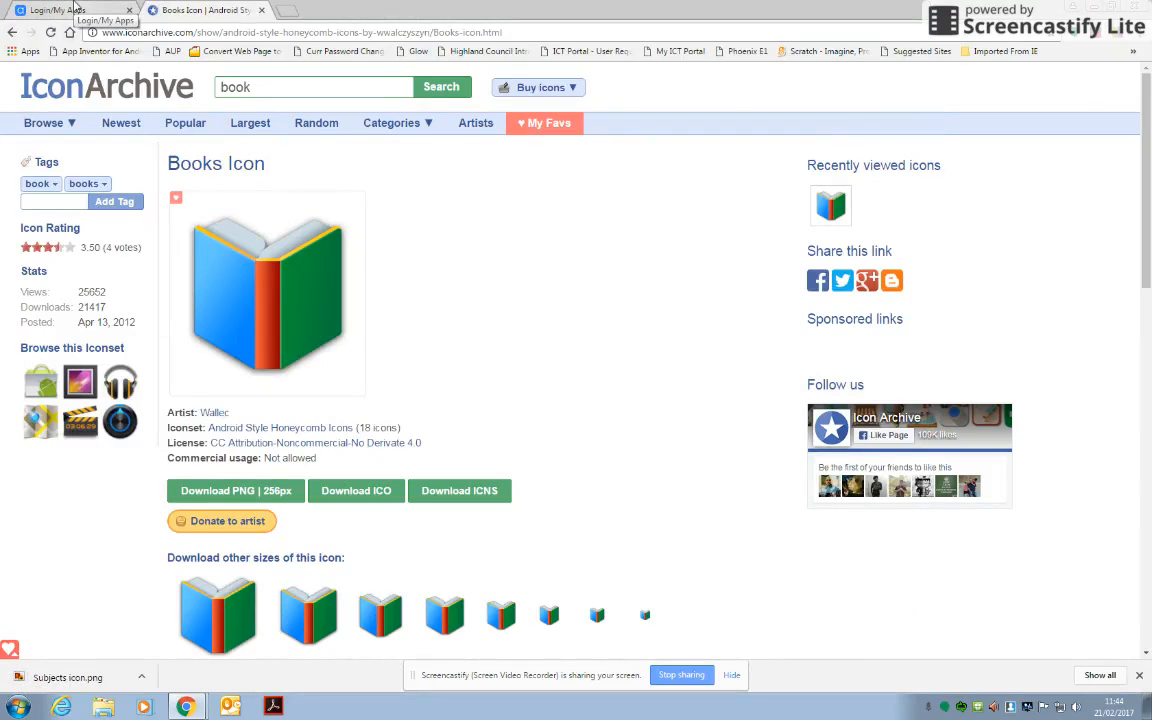
Back in AppShed, upload the "Subjects icon" picture as the Subjects tab's icon and save the tab.
left_click(75, 9)
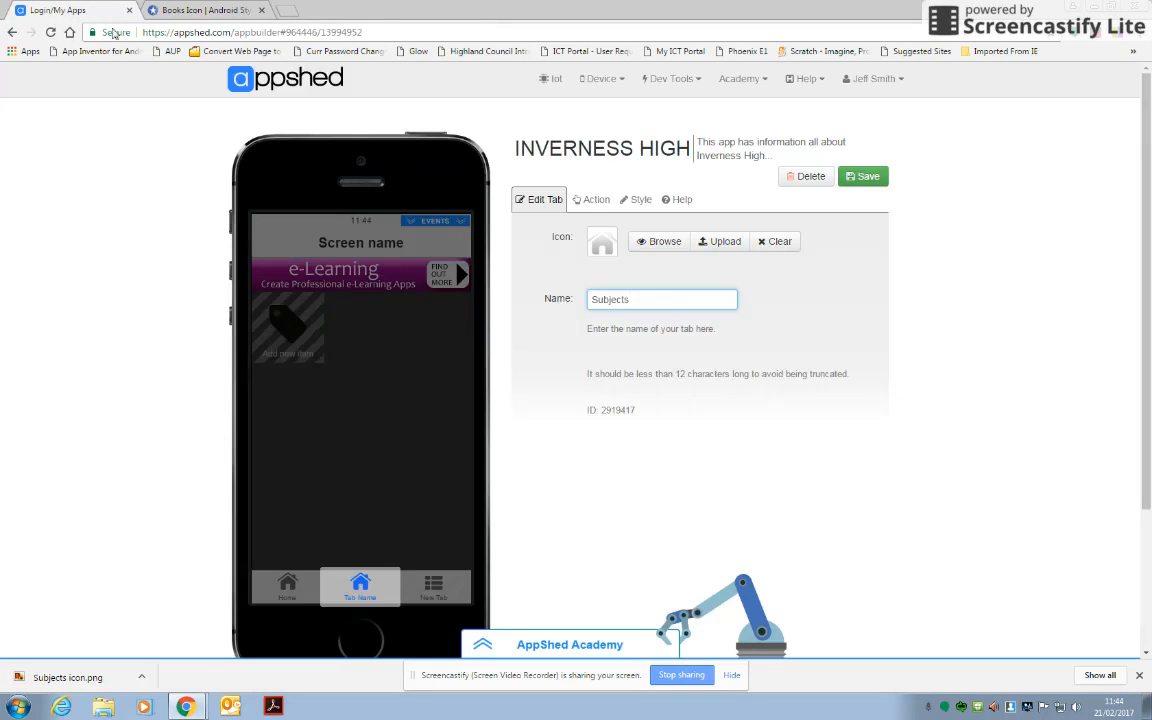
left_click(645, 240)
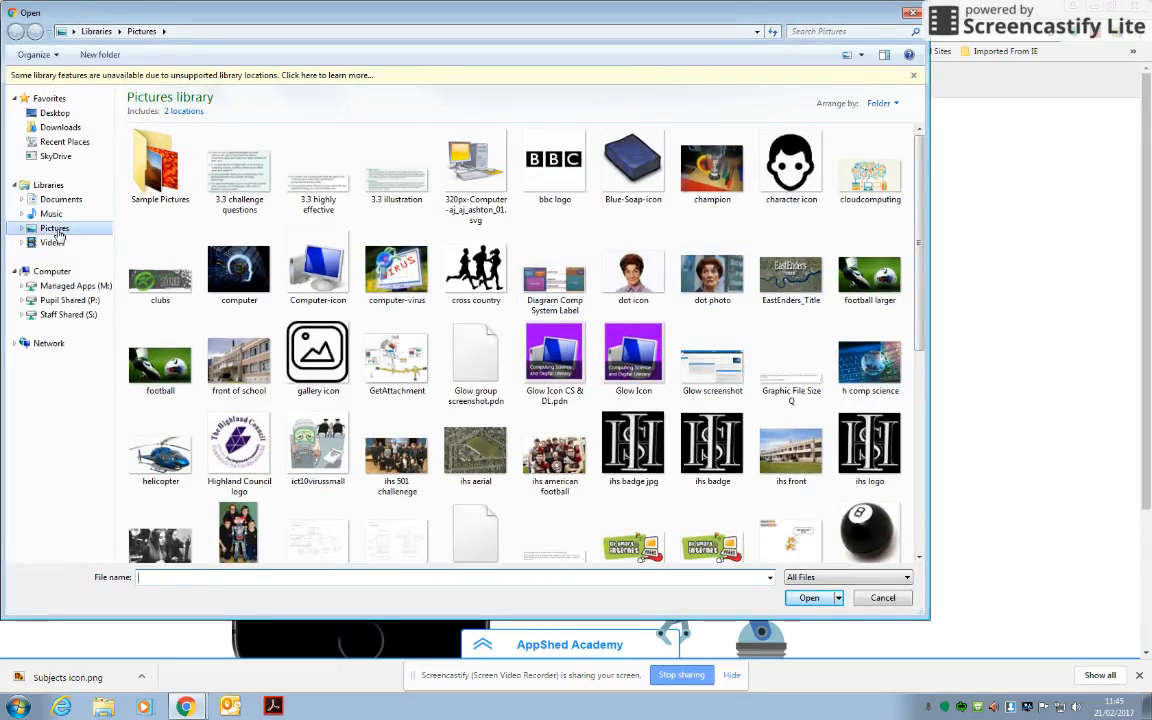
left_click_drag(919, 244, 921, 327)
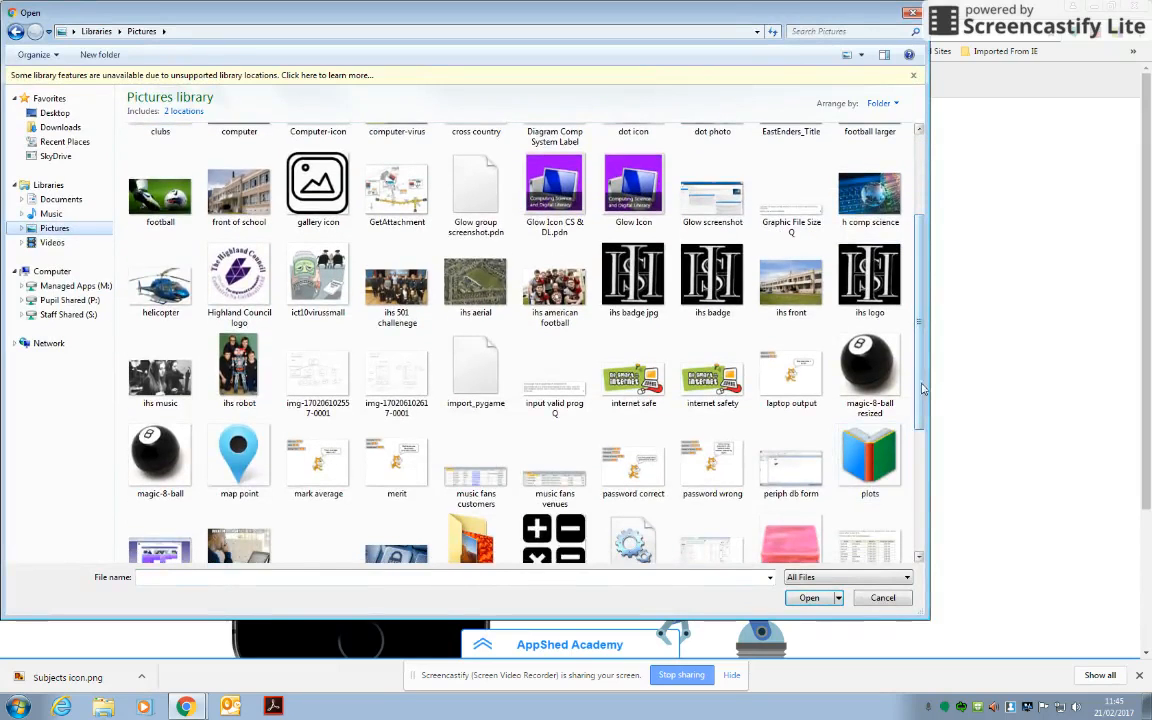
scroll(921, 399, "down", 3)
left_click(554, 478)
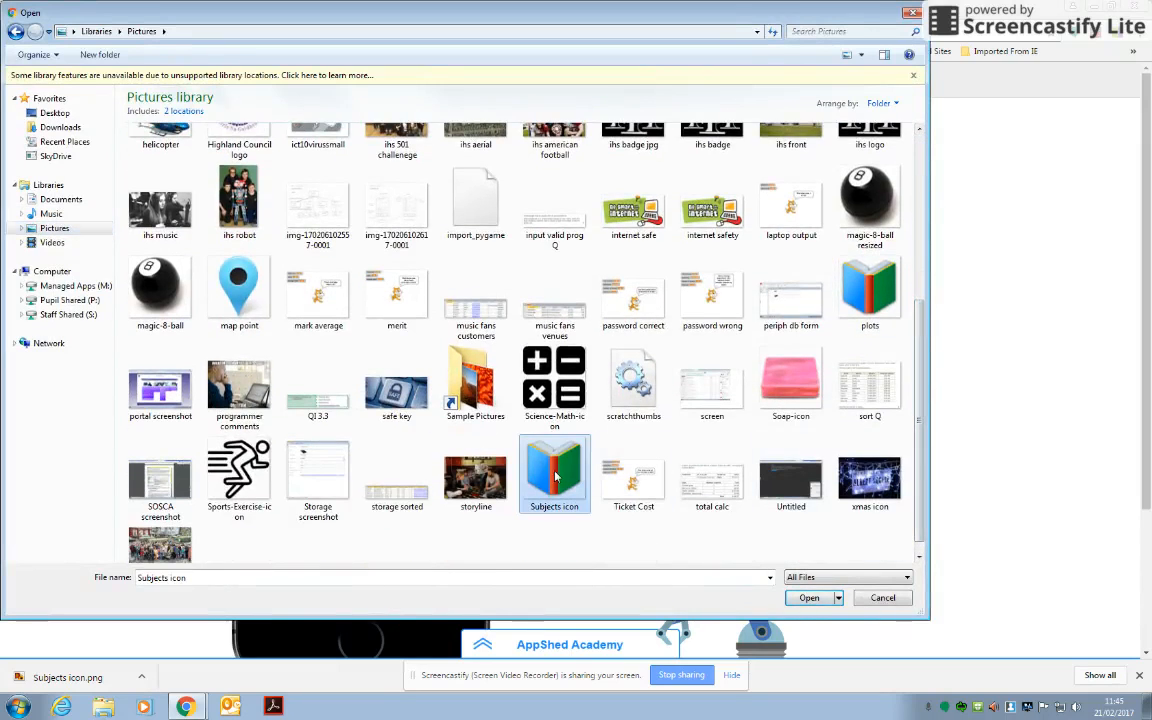
left_click(808, 598)
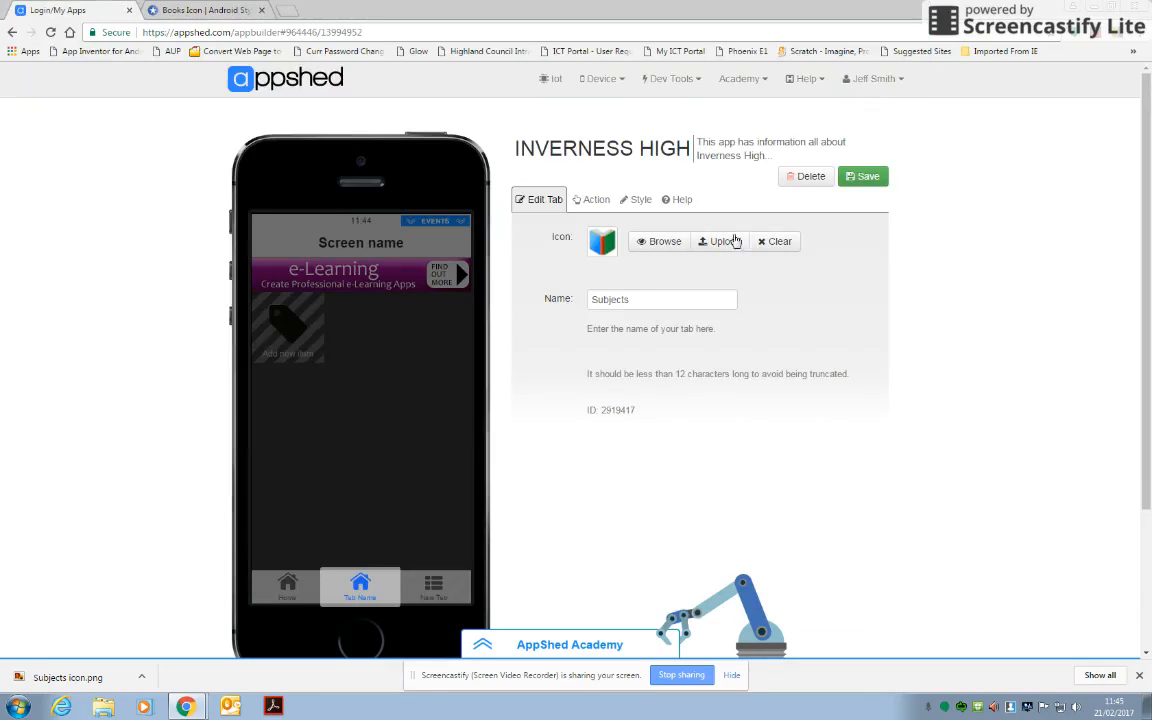
left_click(864, 180)
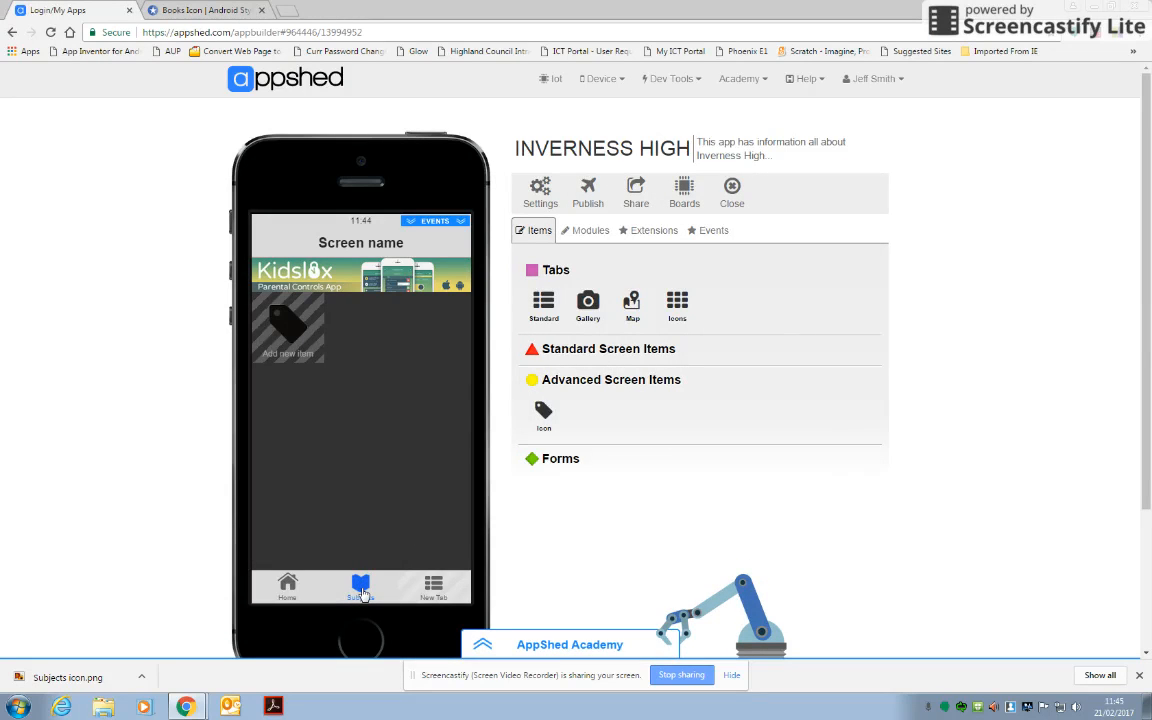
Navigate to the Home screen and back to the Subjects screen in the phone preview to check both tabs.
left_click(361, 592)
scroll(360, 592, "down", 1)
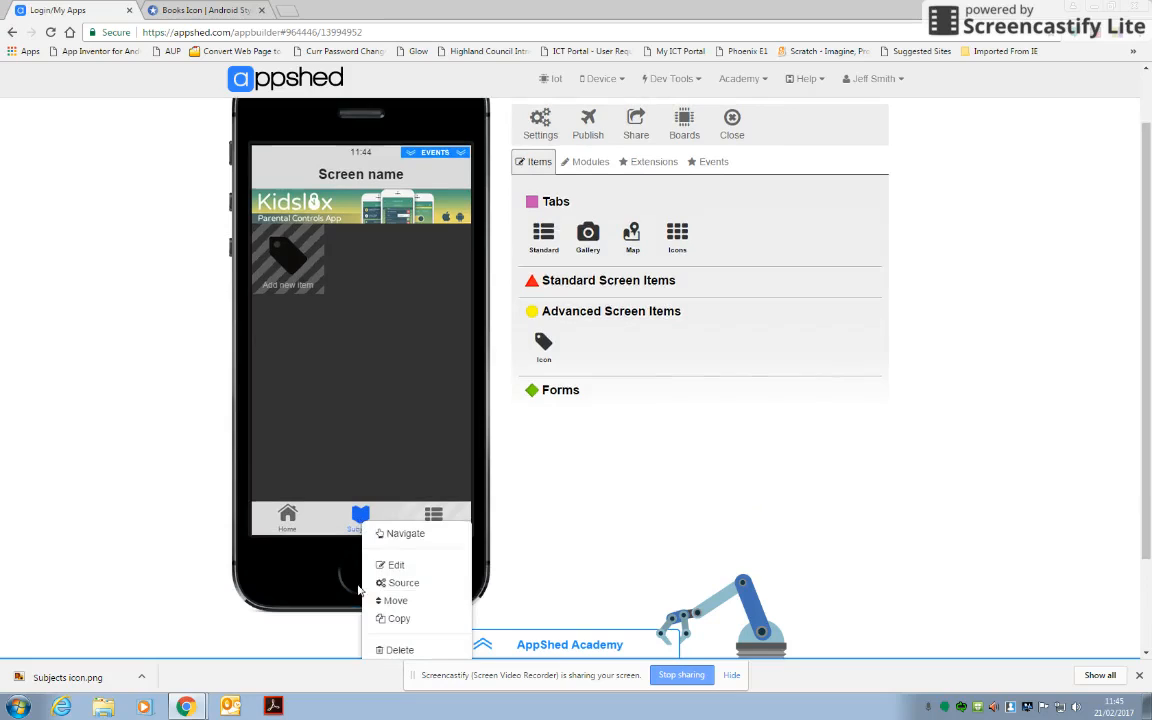
left_click(361, 518)
left_click(286, 520)
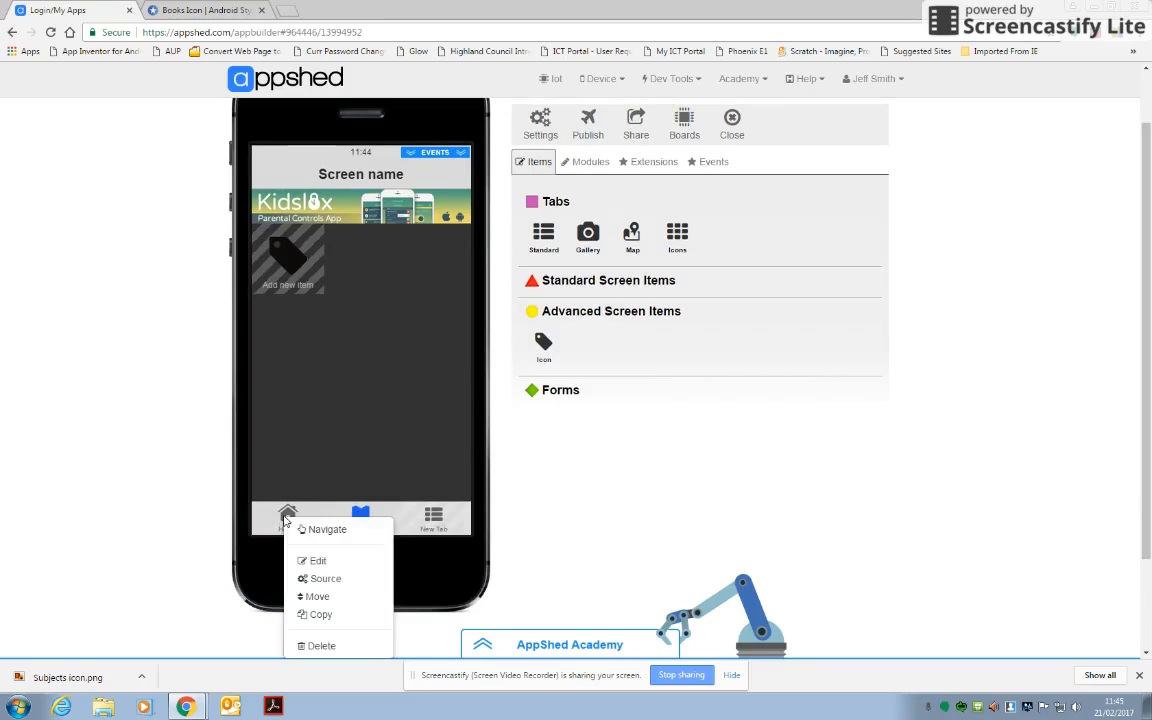
left_click(312, 530)
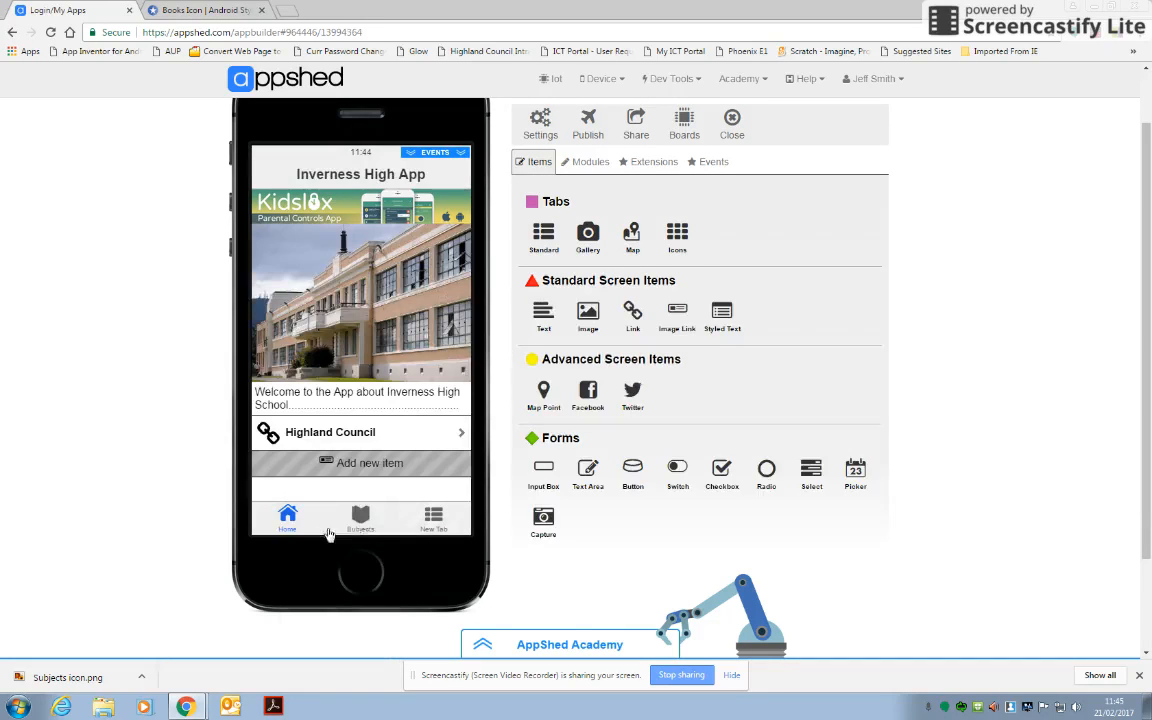
left_click(362, 520)
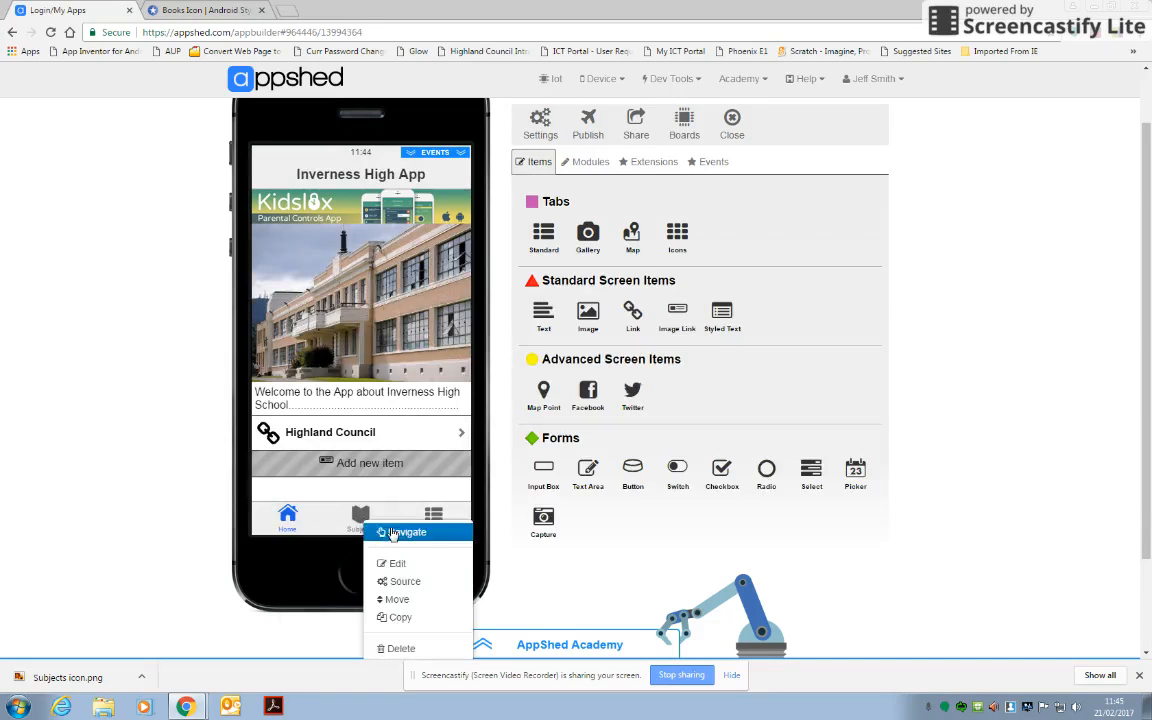
left_click(396, 532)
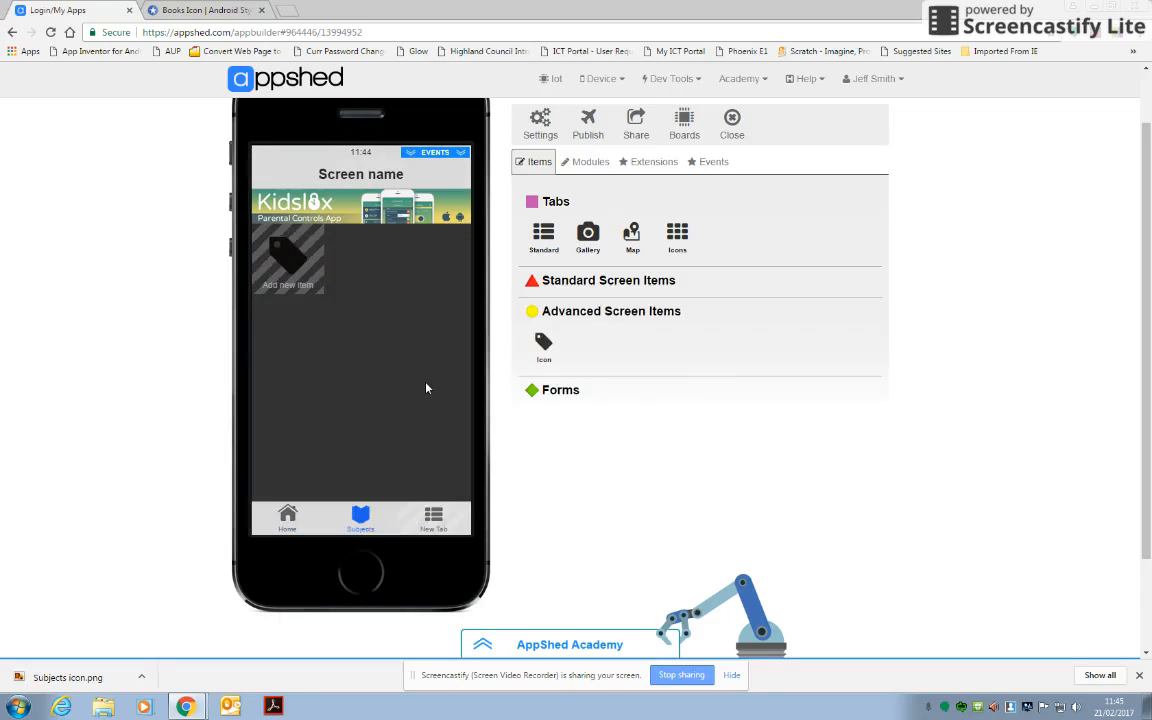
Change the icon screen's header to "Subjects" and save it.
left_click(418, 200)
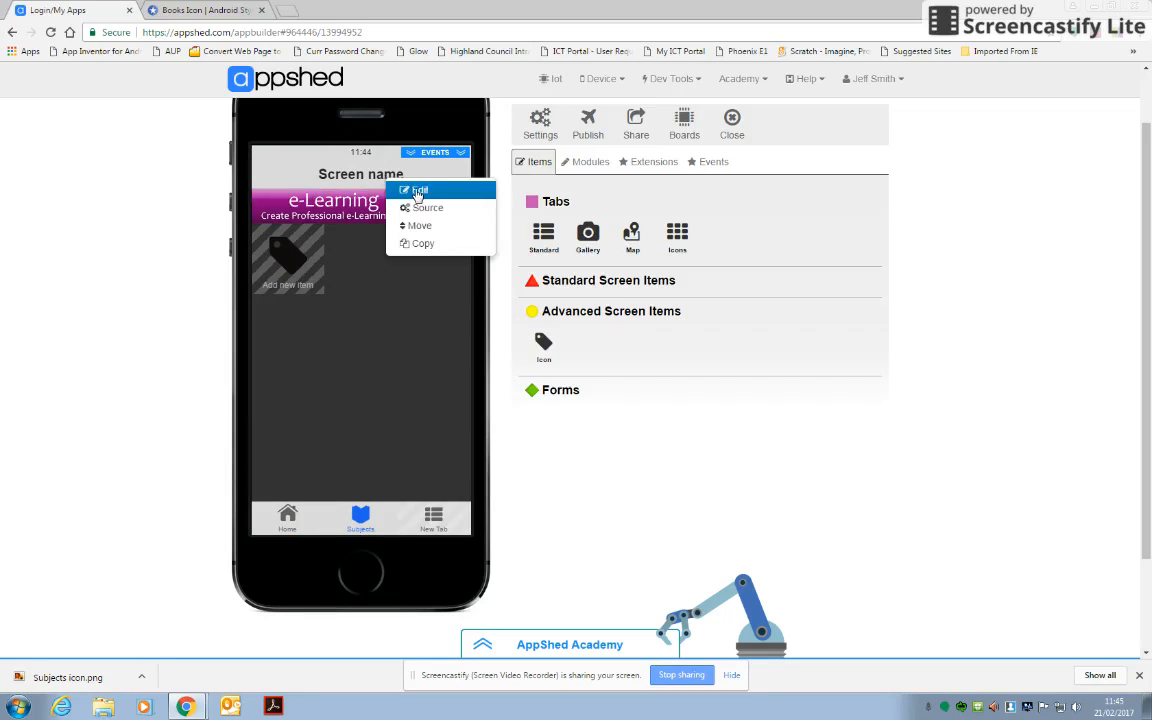
left_click(418, 191)
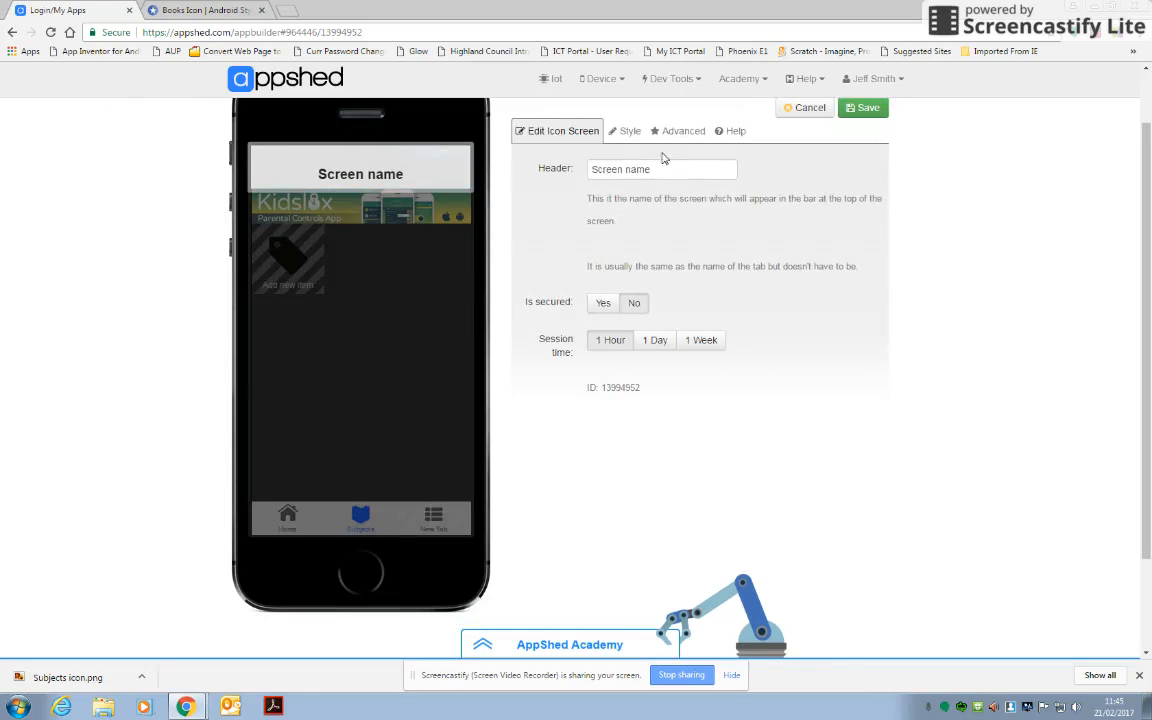
left_click_drag(659, 168, 588, 170)
type("S")
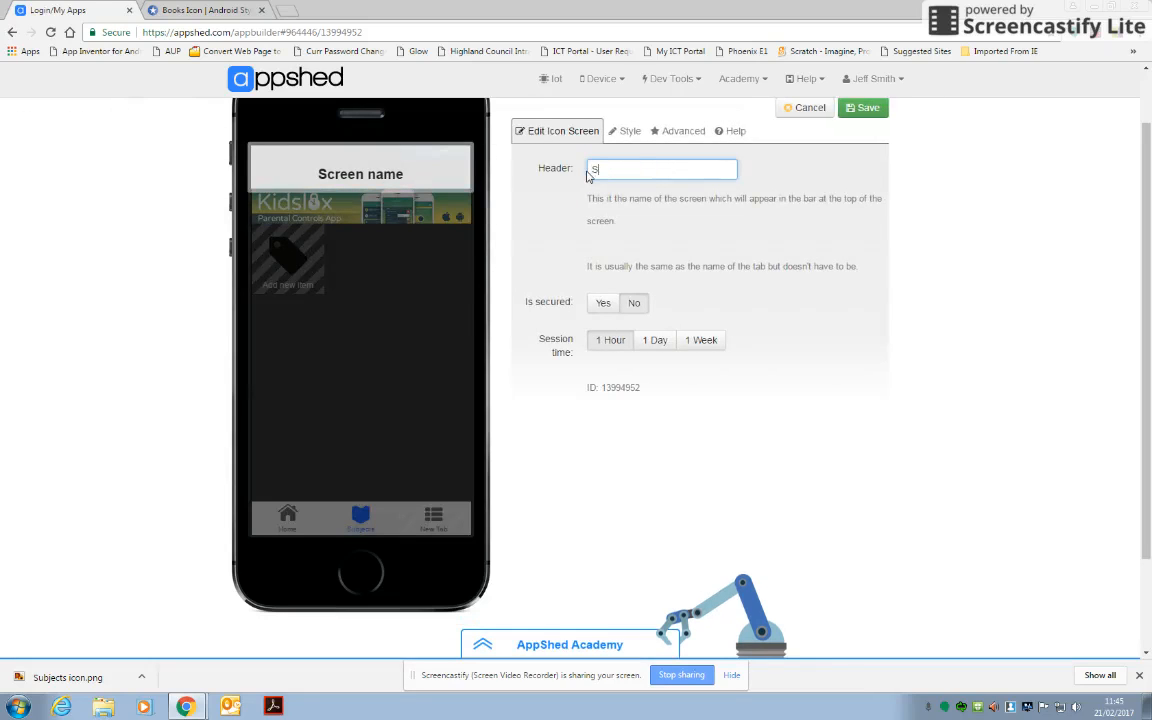
type("ubjects")
left_click(872, 109)
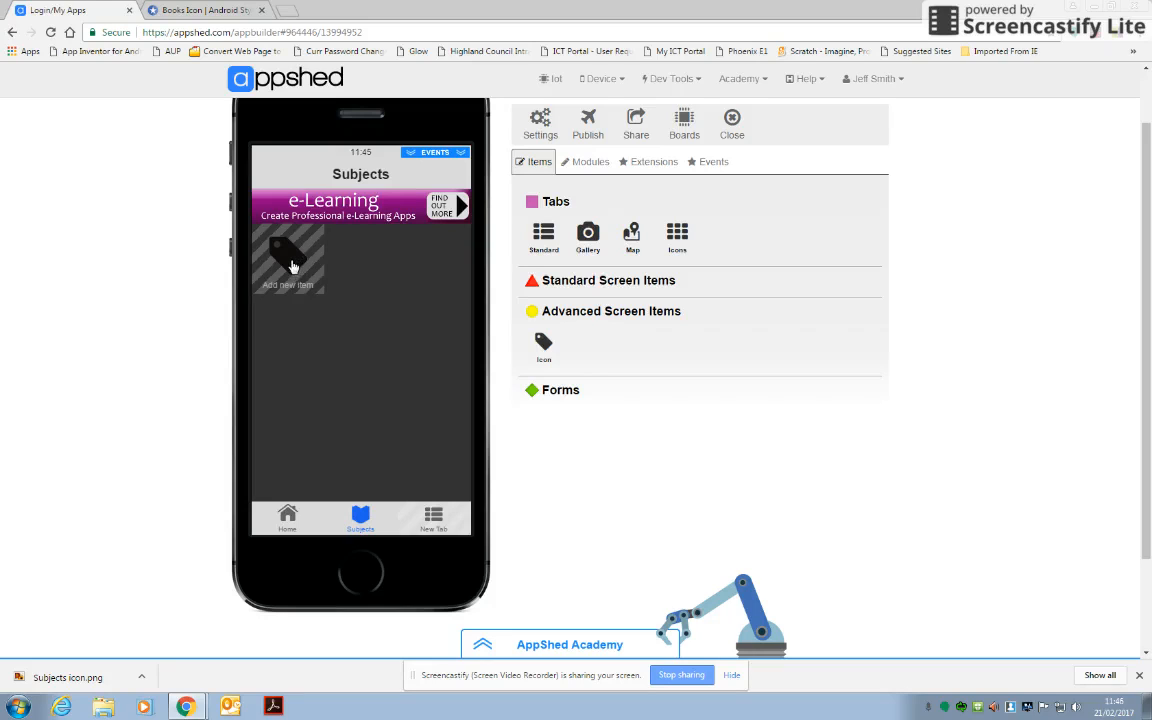
Add a new icon item to the Subjects screen and replace its default title with one starting "Com".
left_click(295, 265)
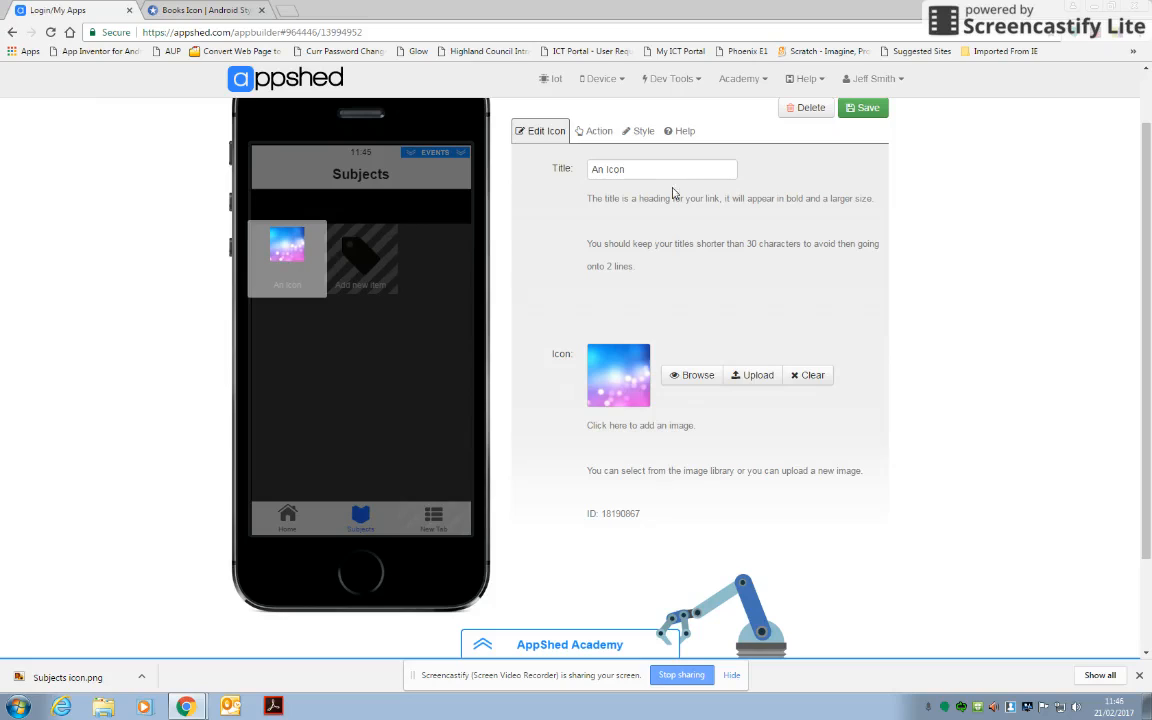
left_click_drag(648, 170, 571, 170)
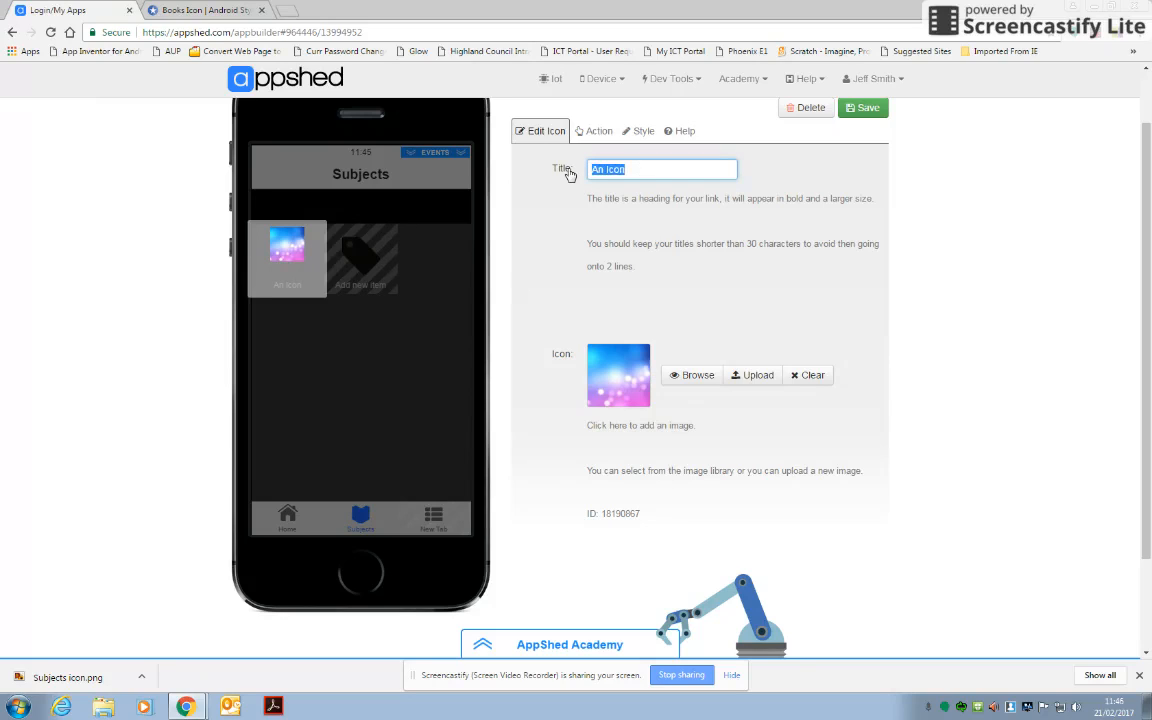
type("Computing")
Upload the "Computer-icon" picture from the Pictures library as the Computing item's icon and save the item.
left_click(758, 378)
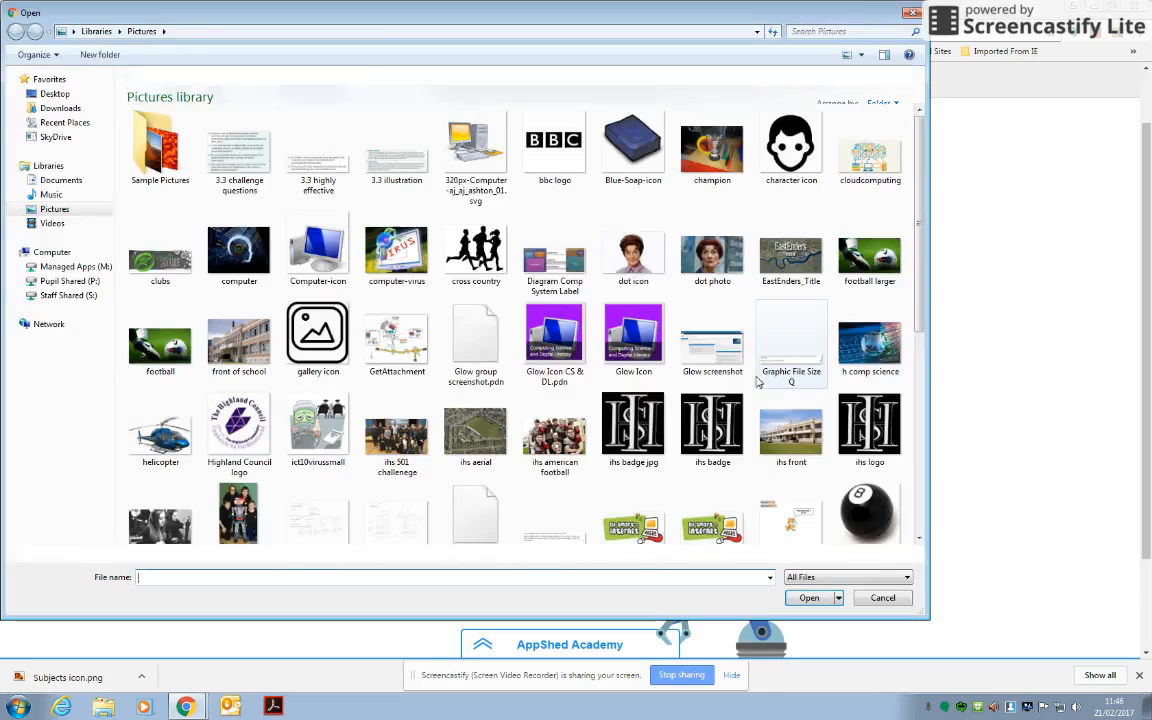
left_click_drag(918, 247, 888, 209)
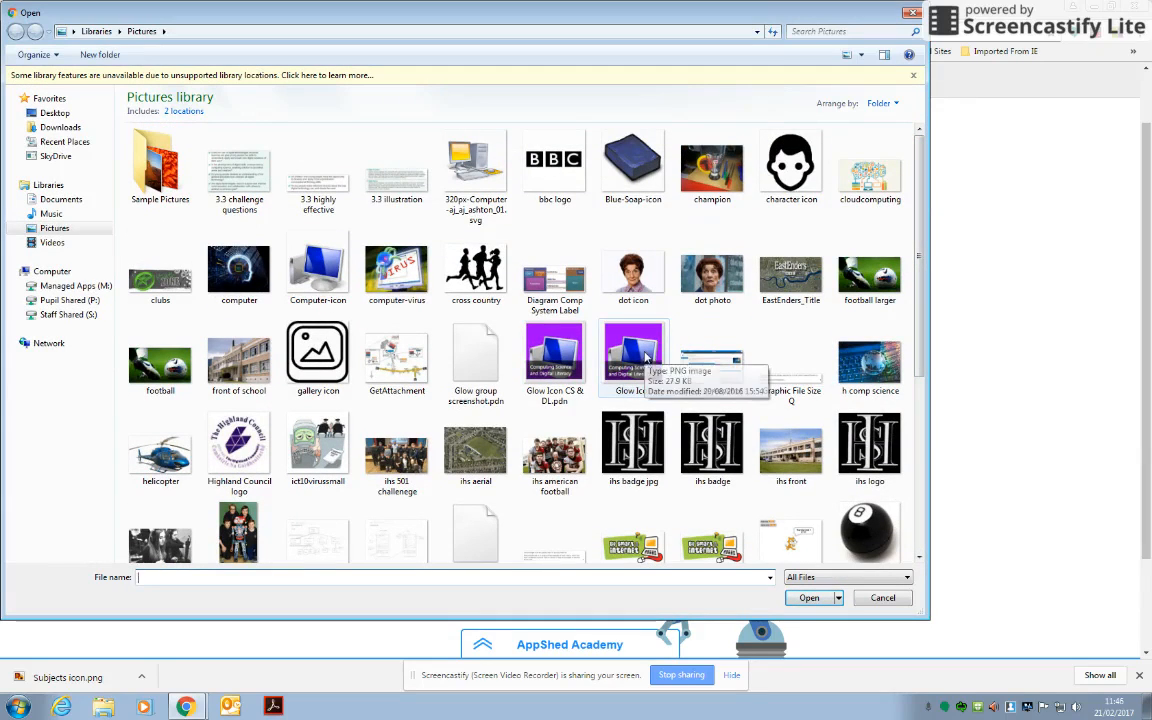
left_click(318, 268)
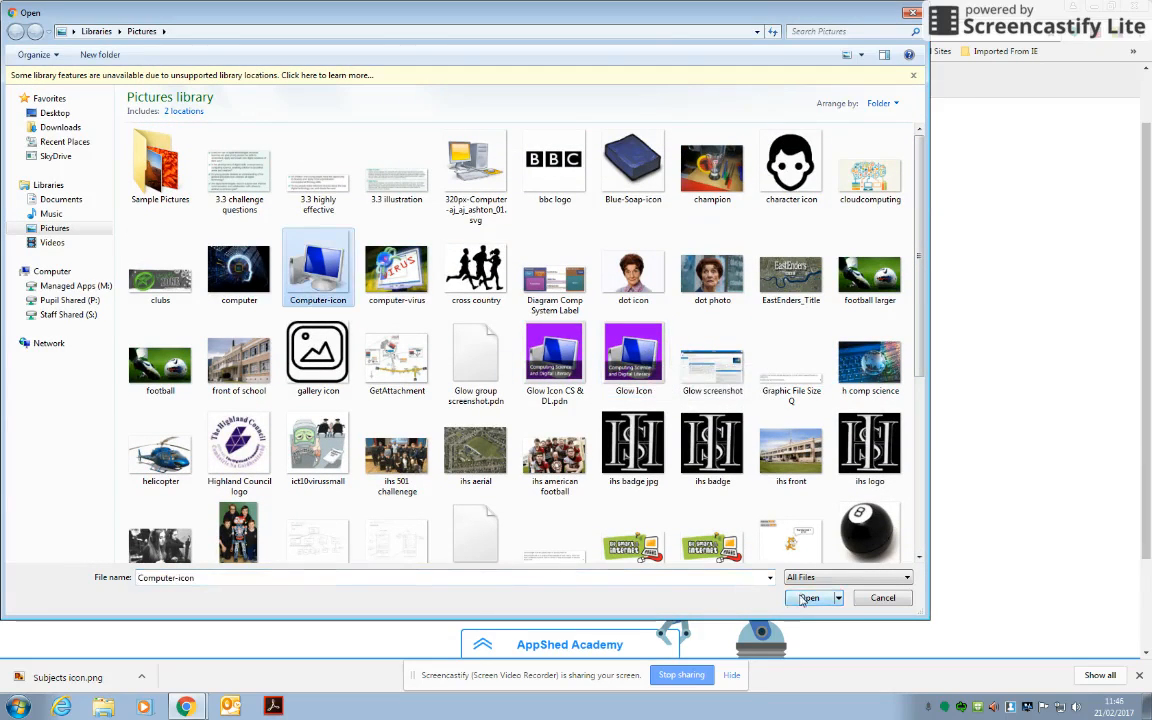
left_click(803, 598)
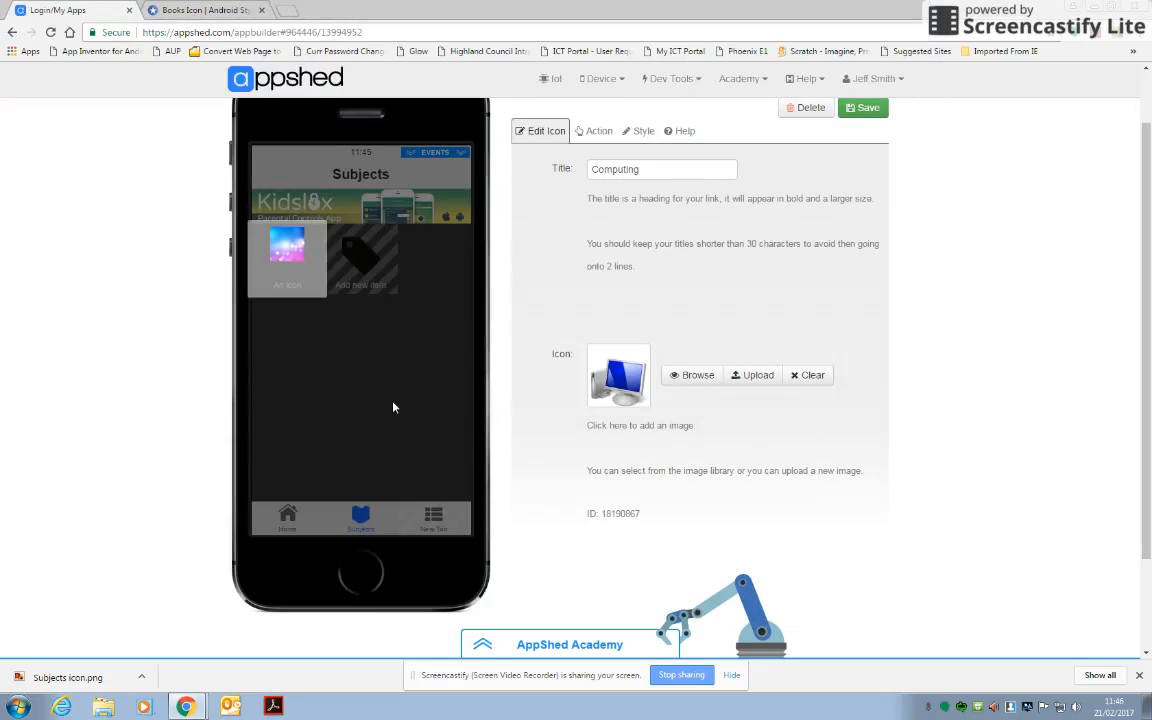
left_click(864, 108)
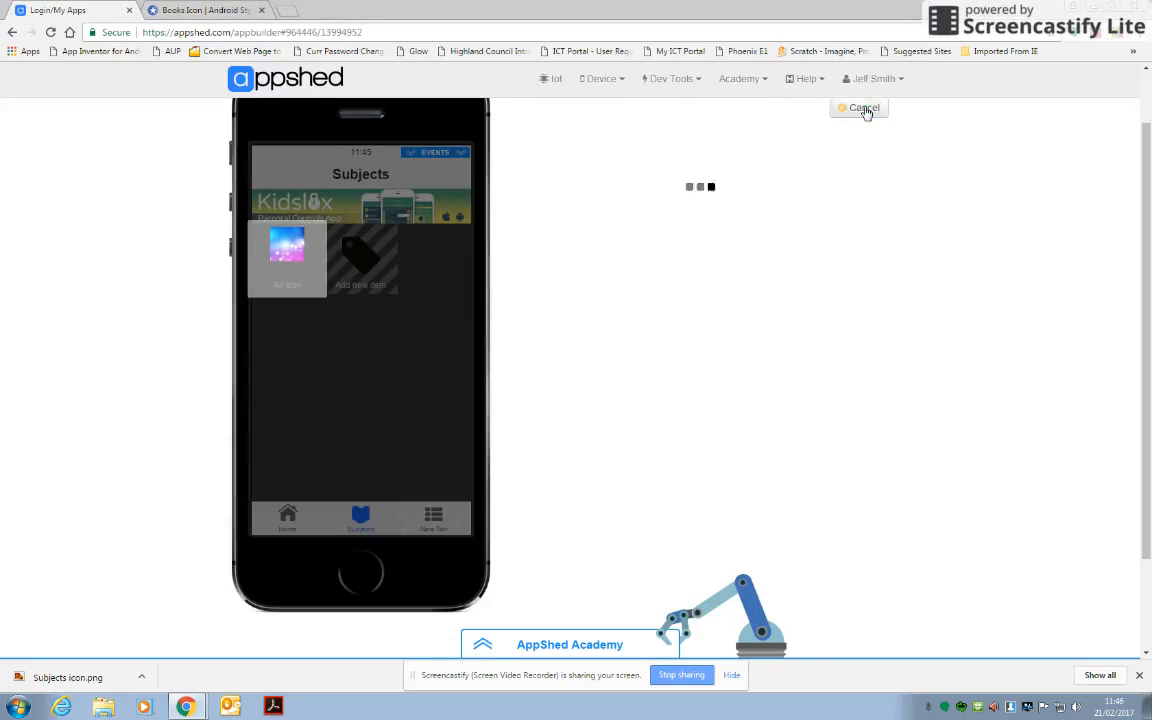
Edit the Computing icon item so its action links to a Standard Screen, and save the change.
left_click(295, 262)
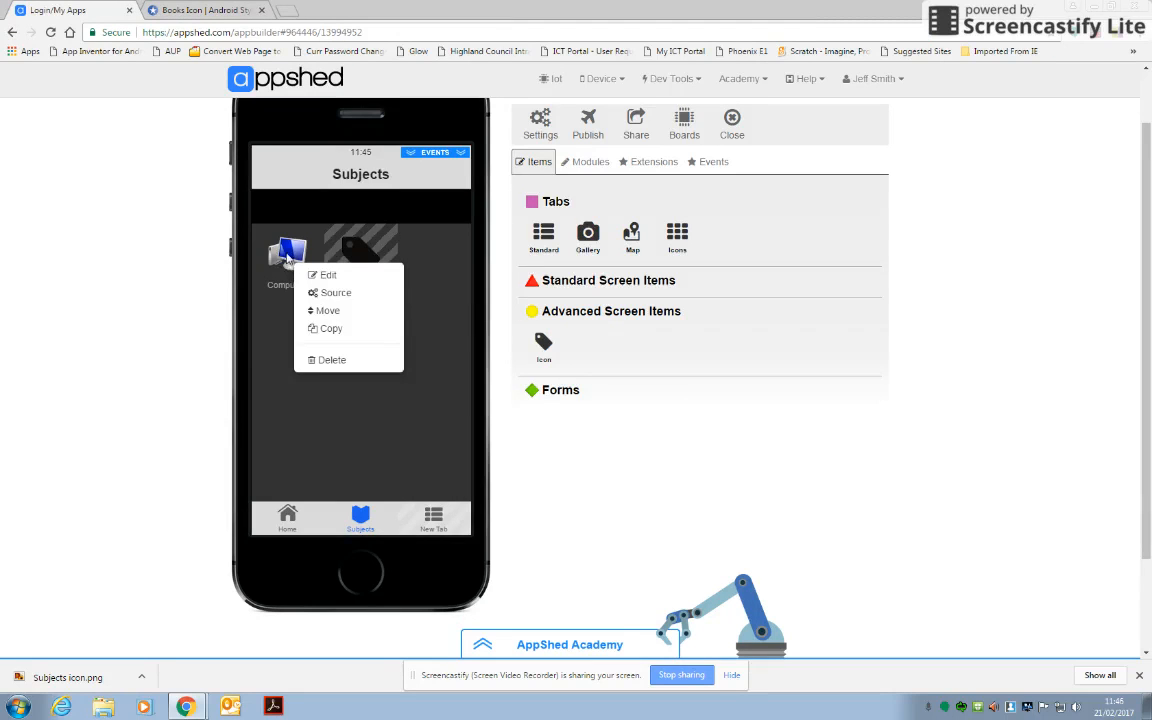
left_click(287, 255)
left_click(286, 252)
left_click(308, 260)
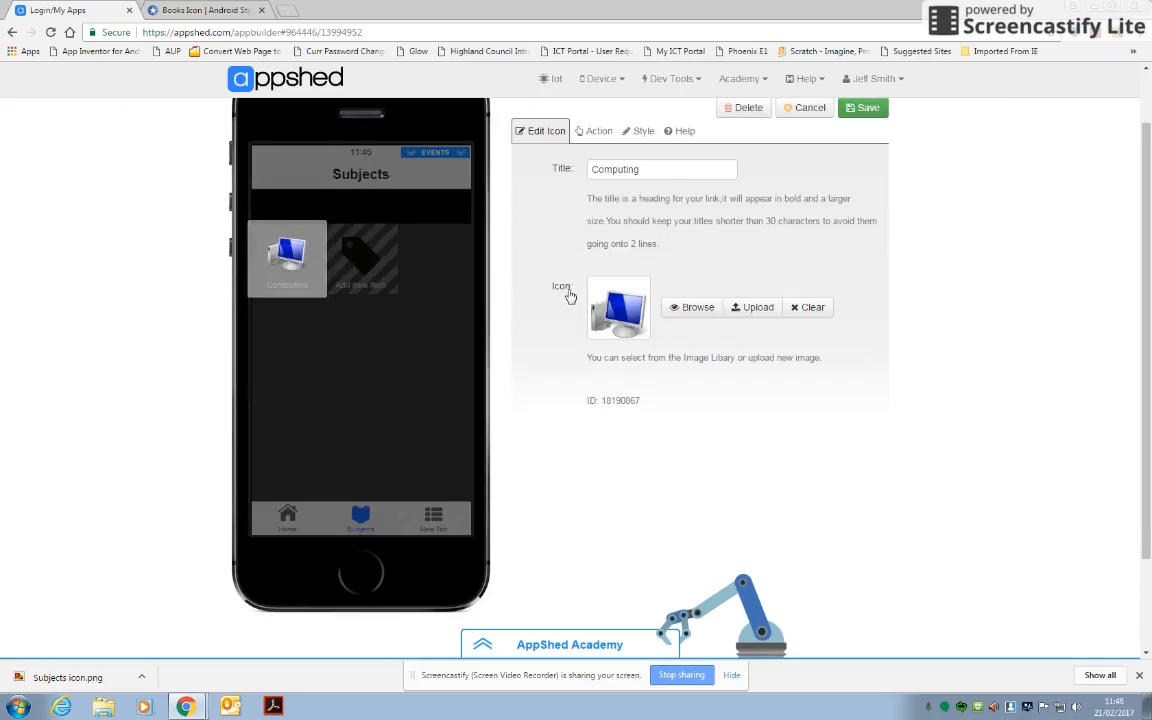
left_click(598, 134)
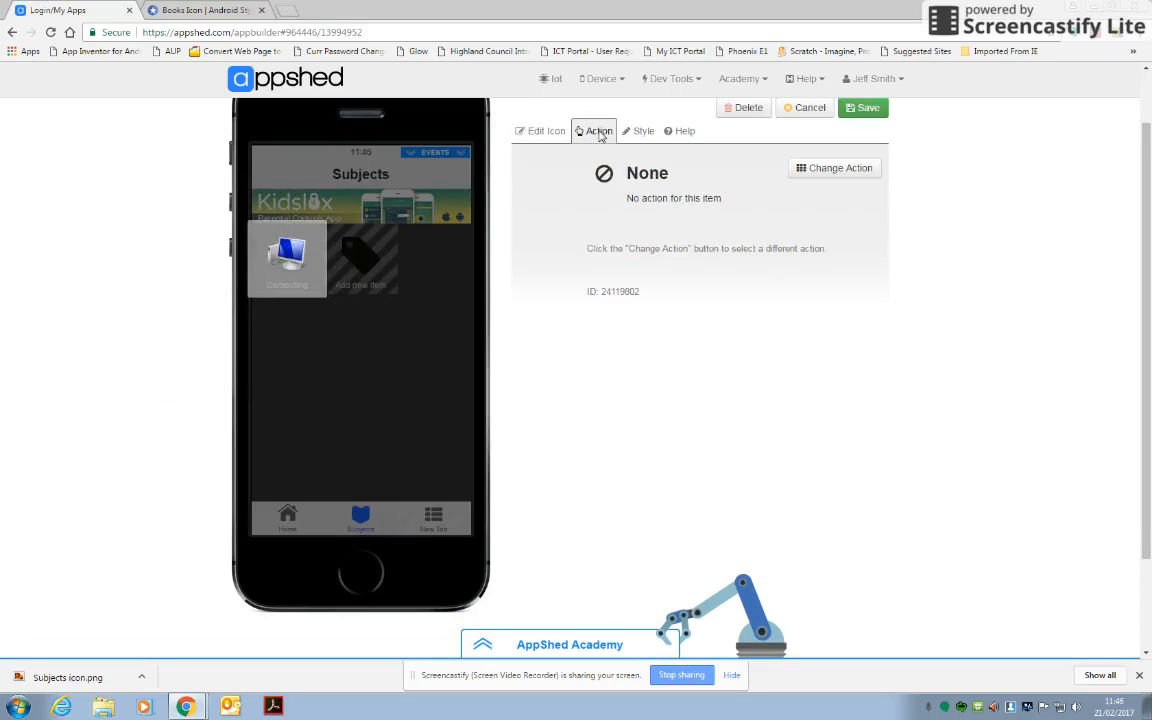
left_click(859, 171)
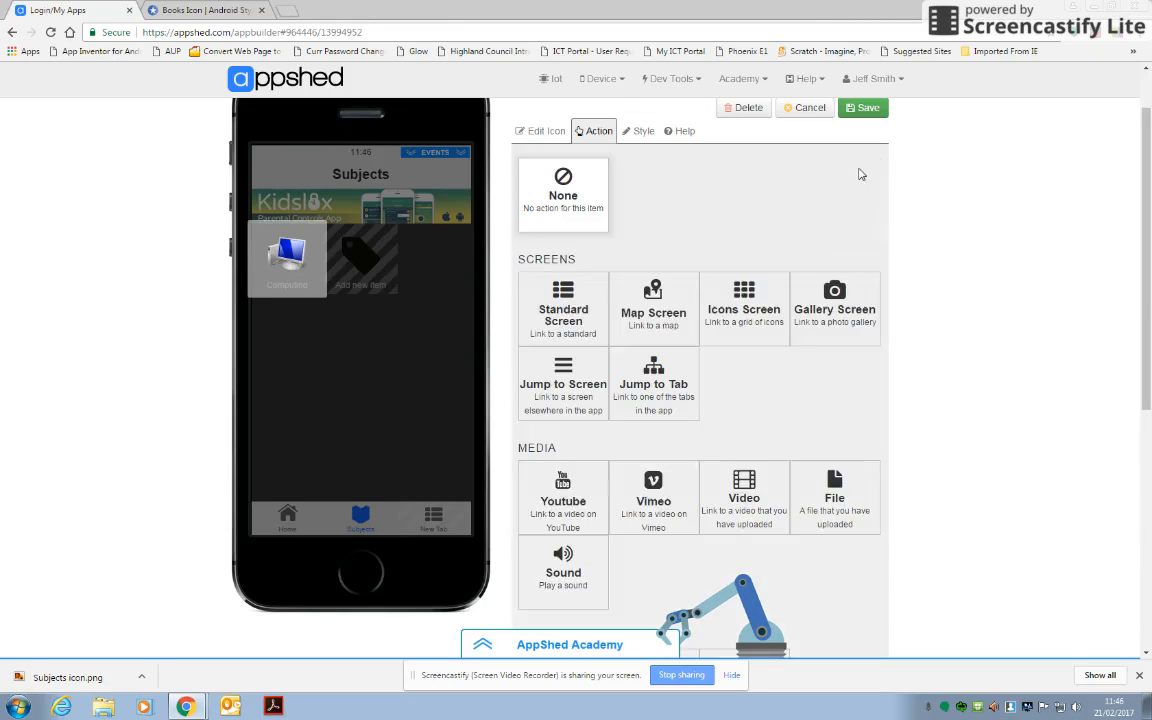
left_click(520, 278)
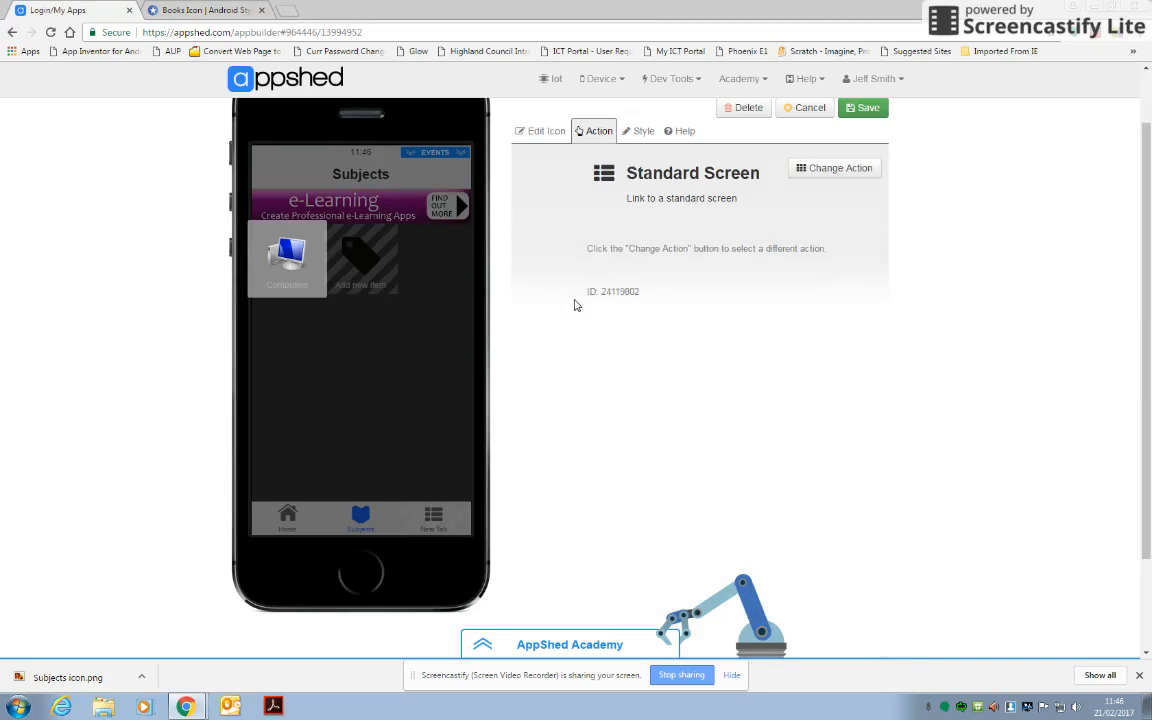
left_click(866, 108)
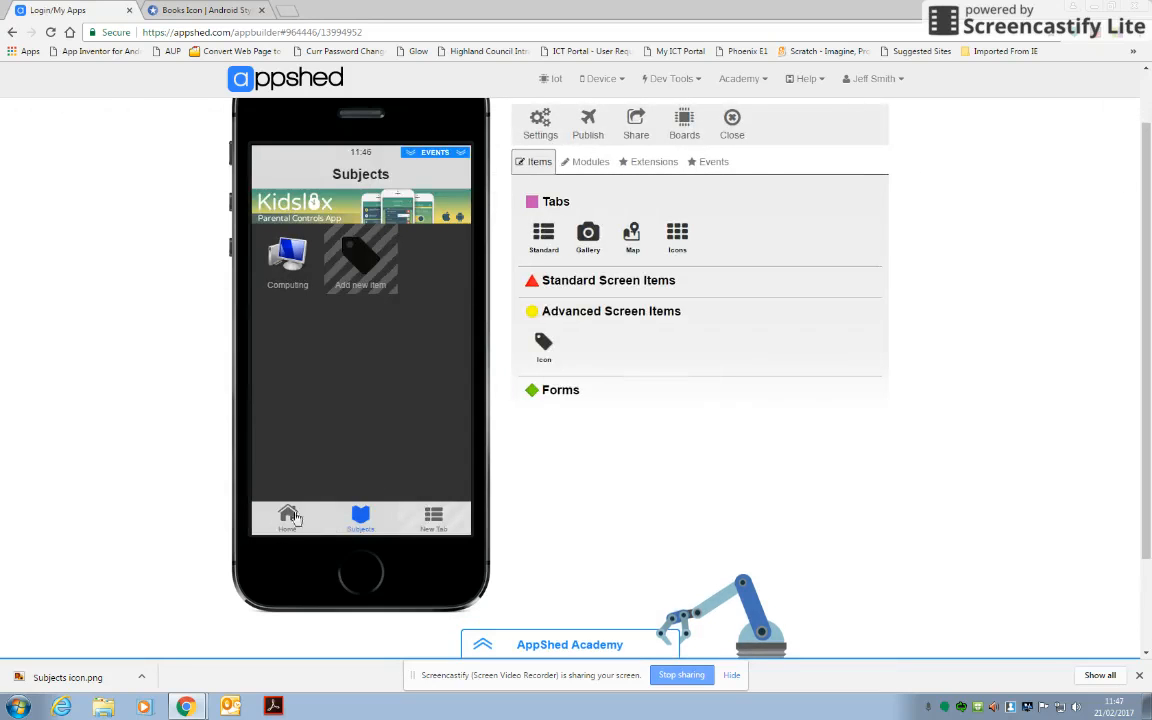
Navigate to the screen linked from the Computing icon, change its header to "Computing Science" and save it.
left_click(288, 268)
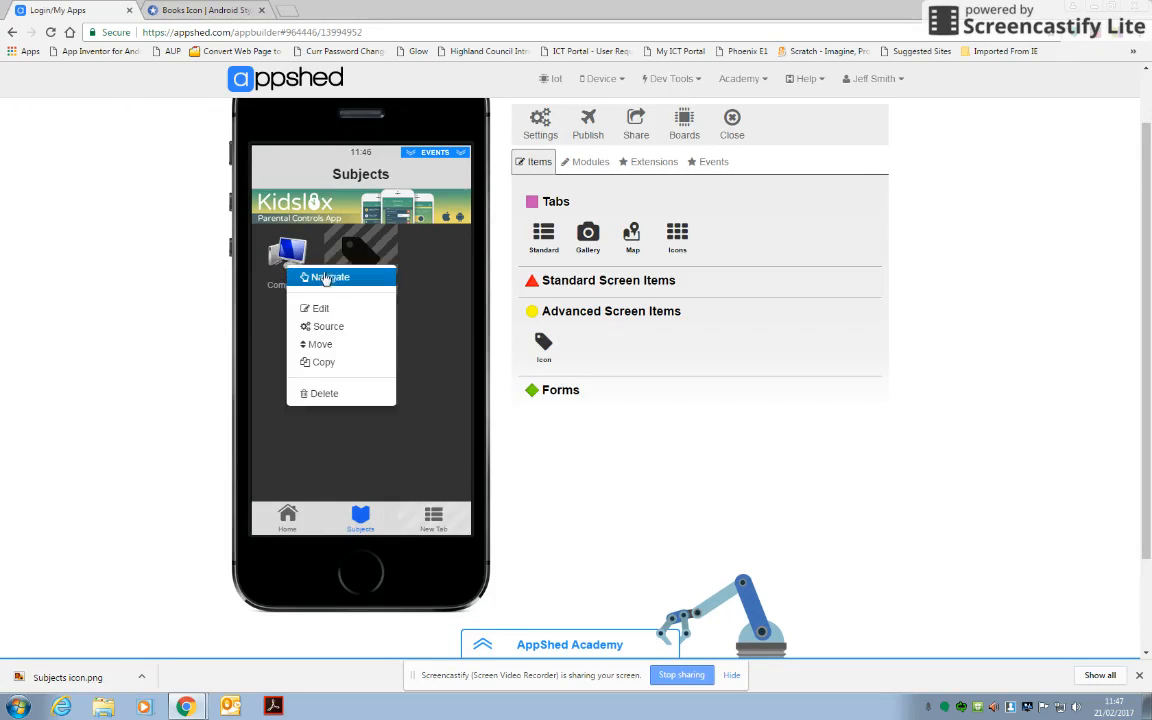
left_click(333, 278)
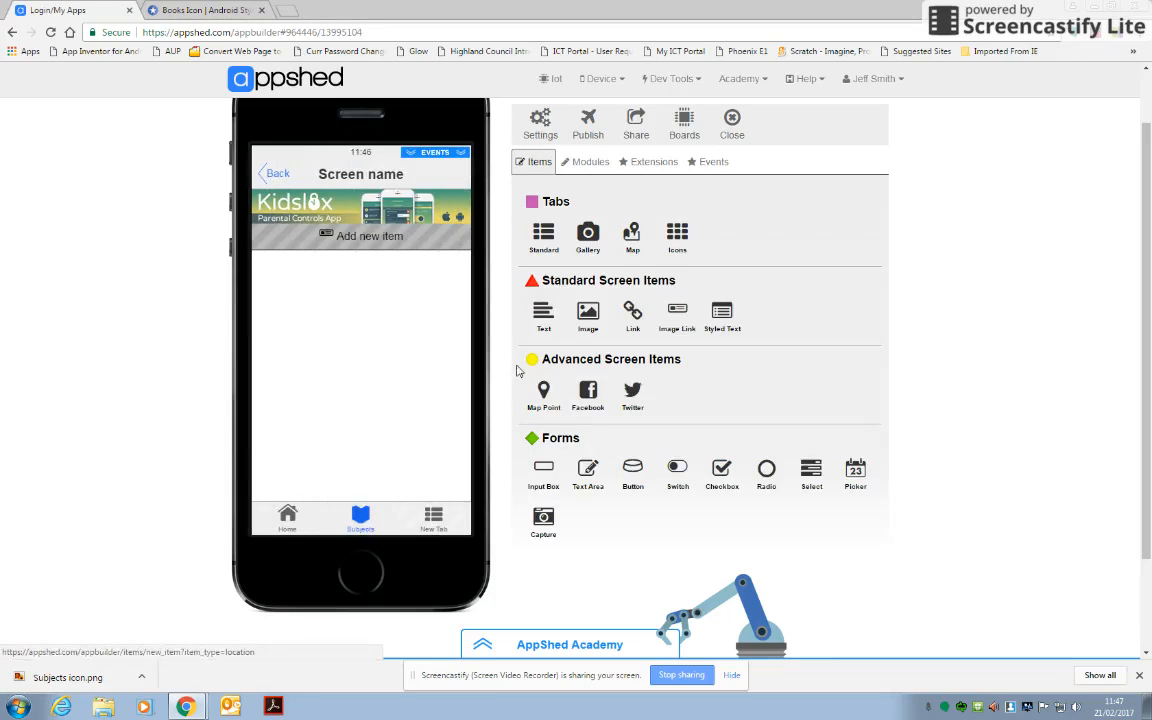
left_click(373, 183)
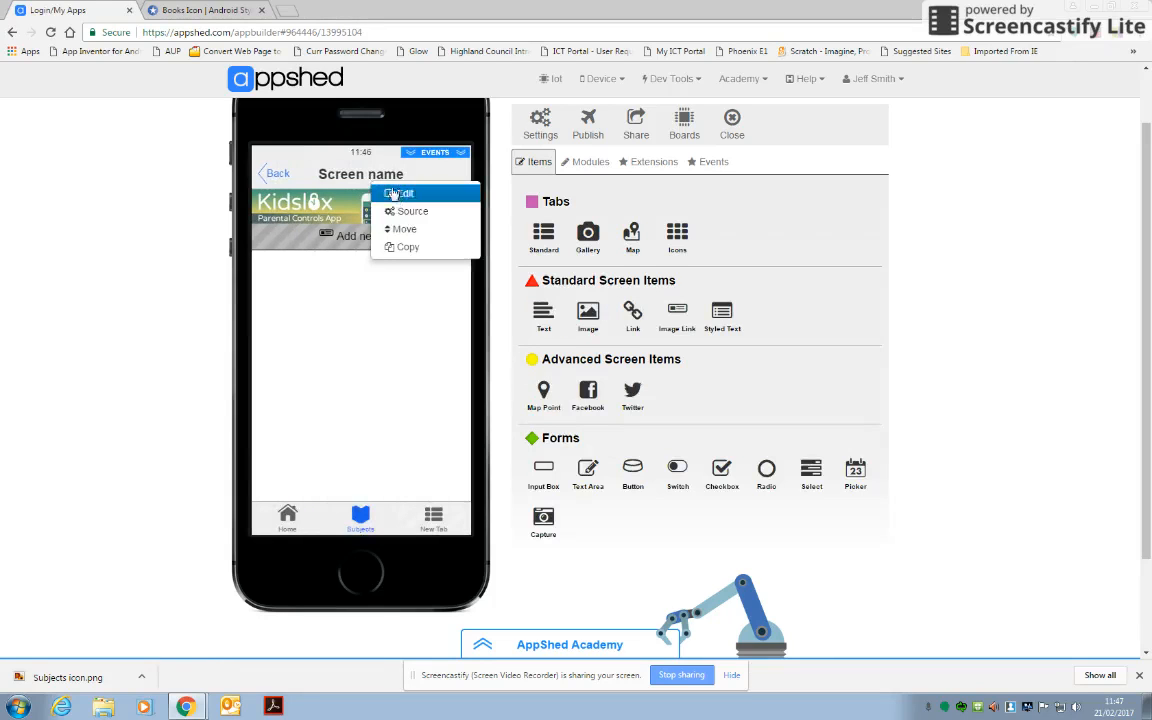
left_click(400, 192)
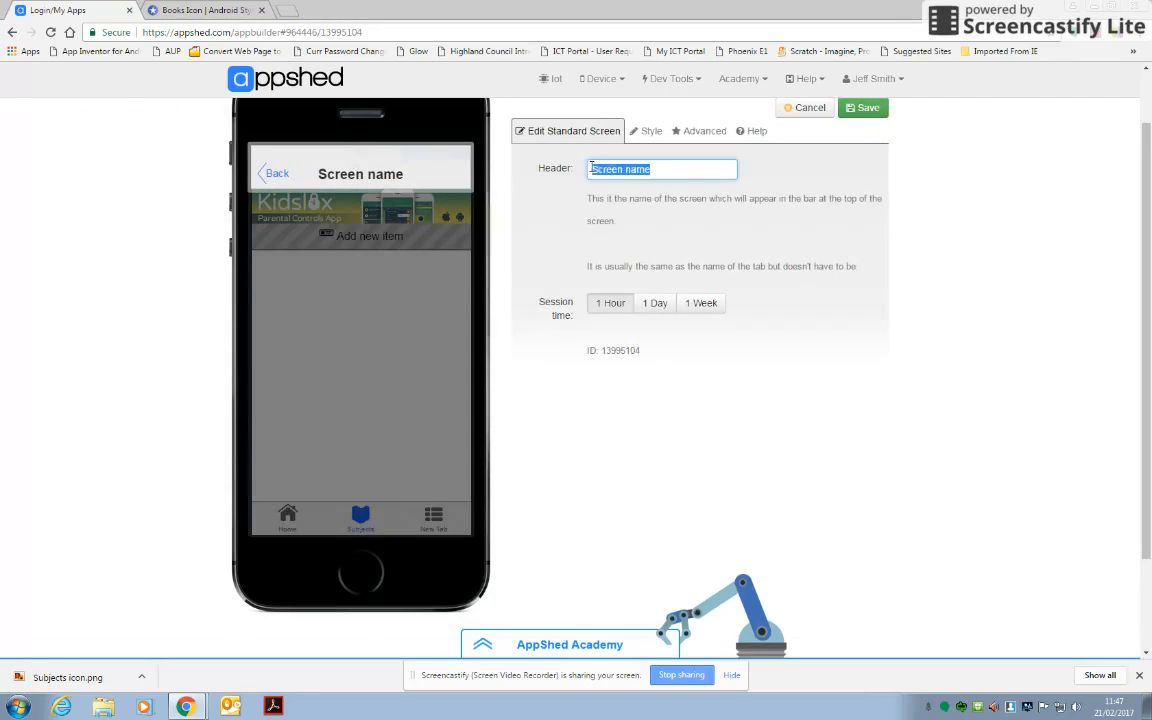
type("Computing Science")
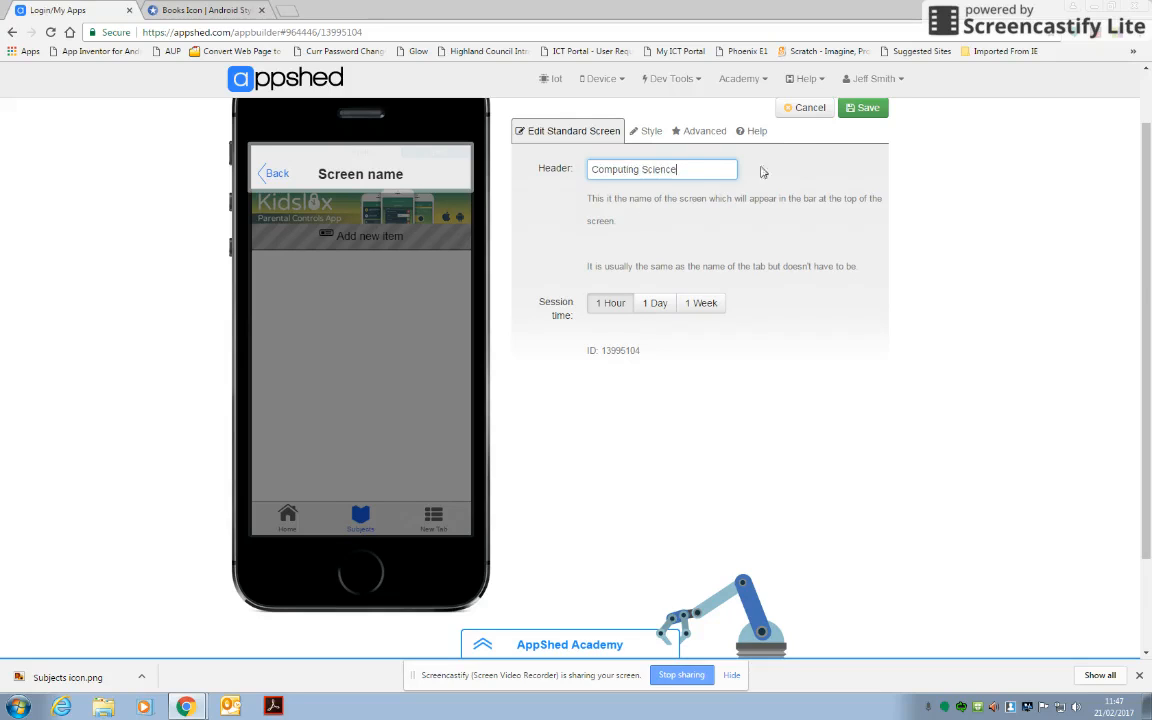
left_click(856, 112)
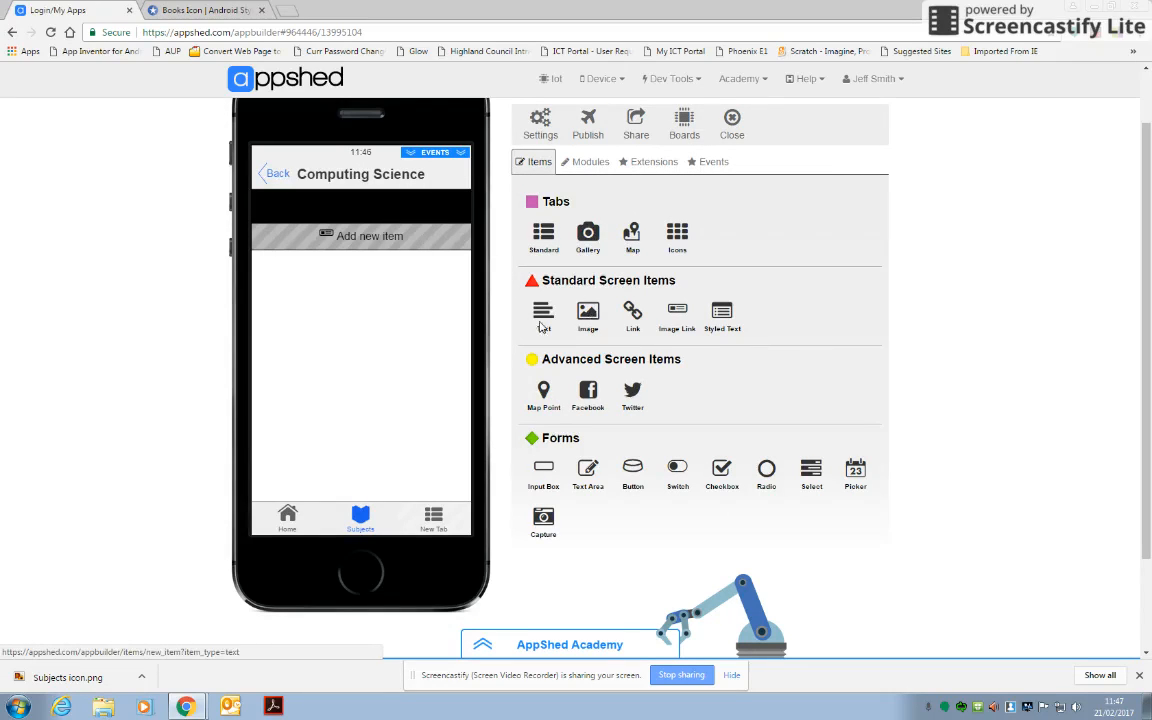
Add an image item to the Computing Science screen using the uploaded "cloudcomputing" picture and save it.
left_click(588, 314)
left_click(682, 391)
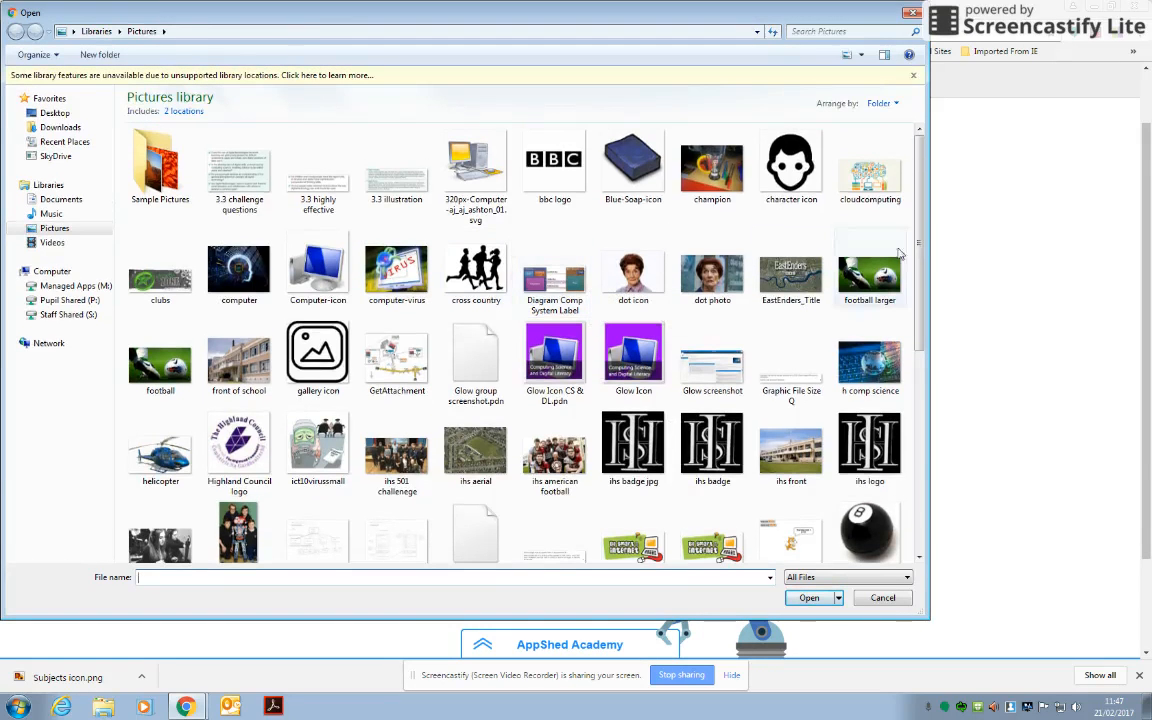
left_click(868, 176)
left_click(809, 597)
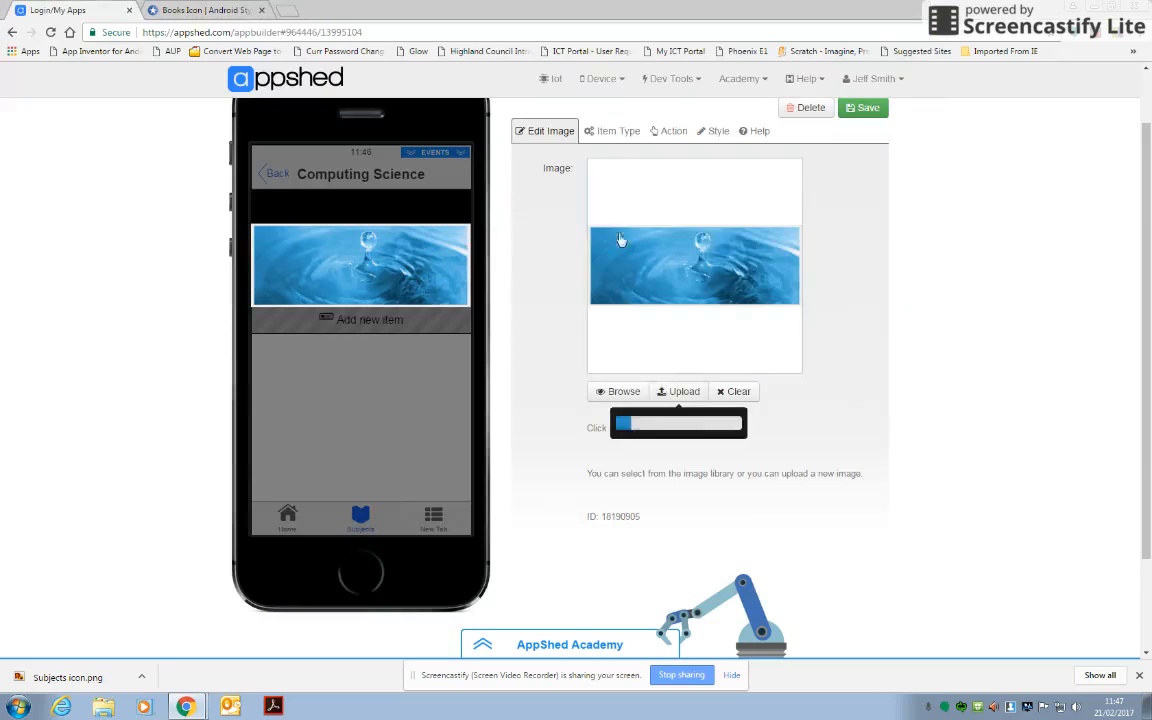
left_click(864, 108)
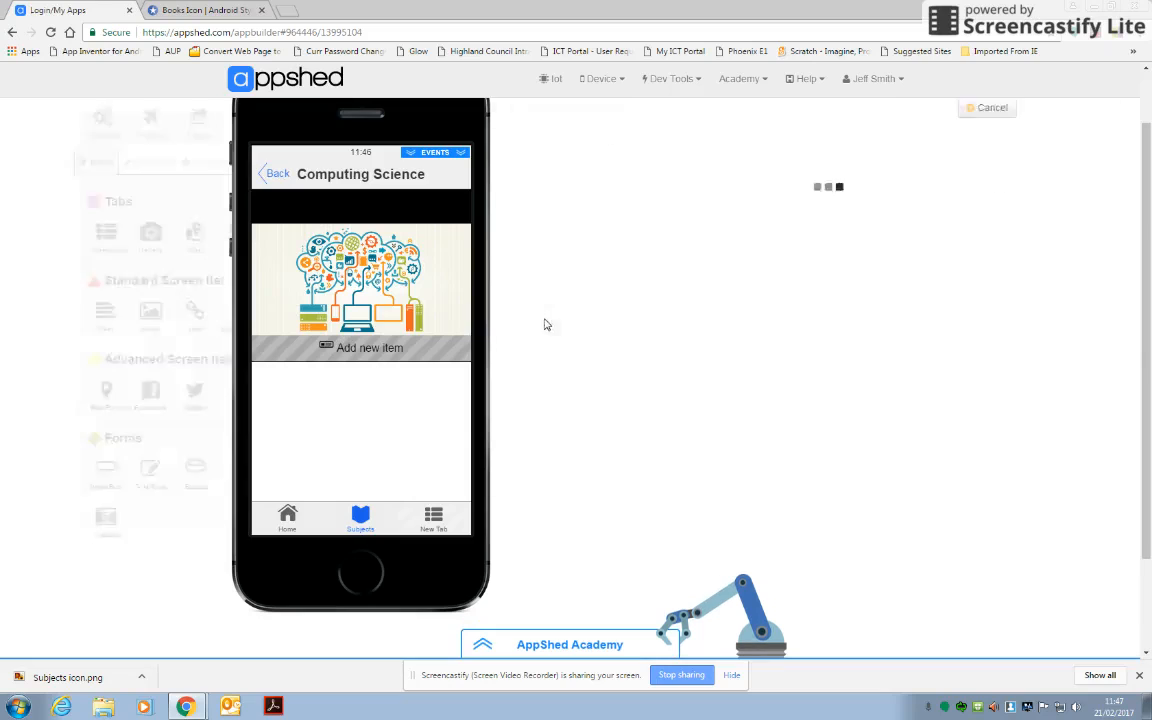
Add a text item below the image naming the Computing Science teacher in Room 57, ending "He teaches.....", and save it.
left_click_drag(687, 178, 559, 168)
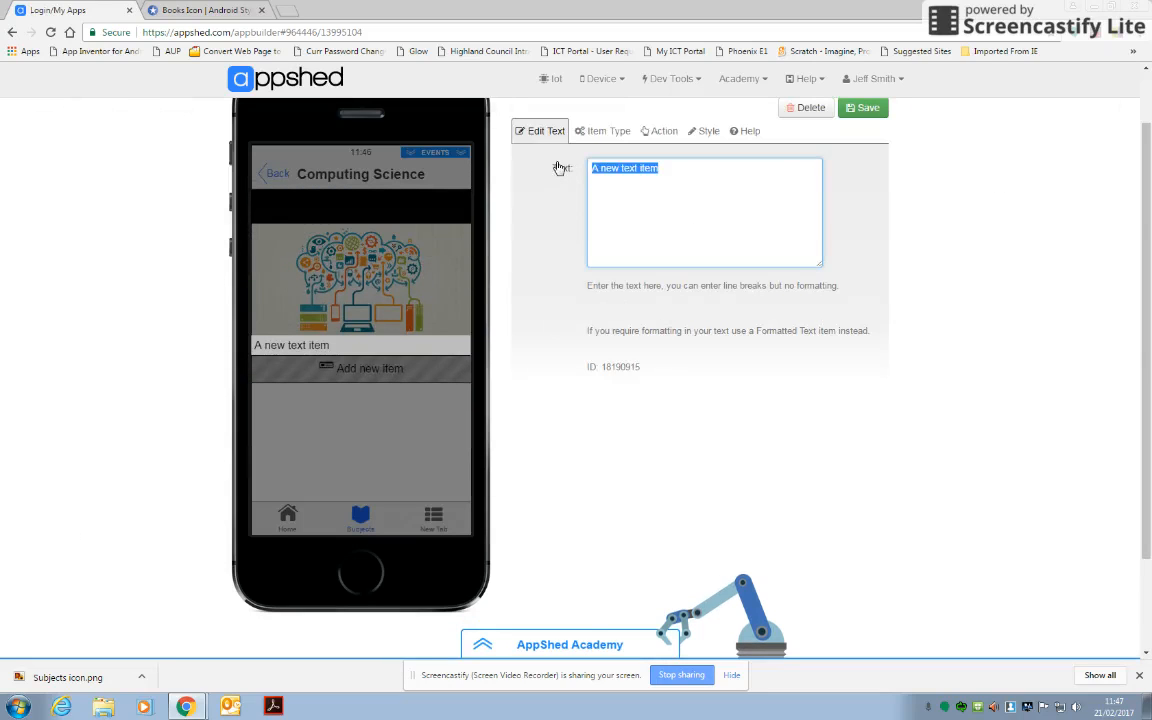
type("Mr Brown is the Compuitn")
key("BackSpace")
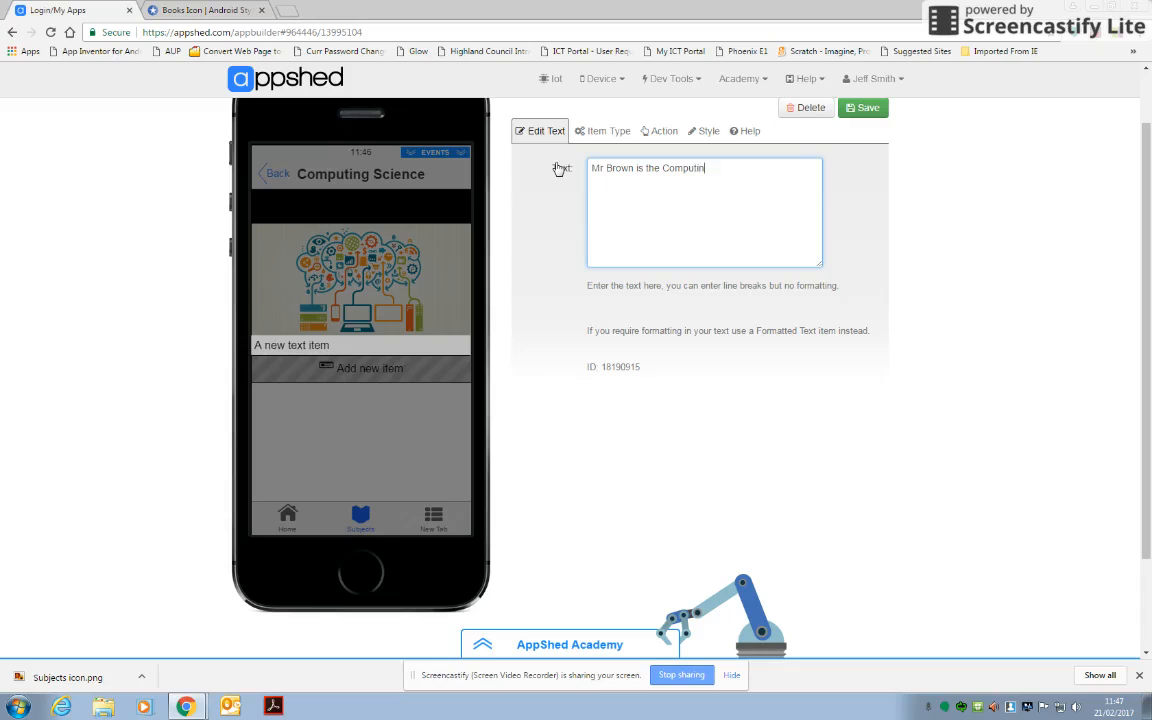
type("Science teacher in Room 67")
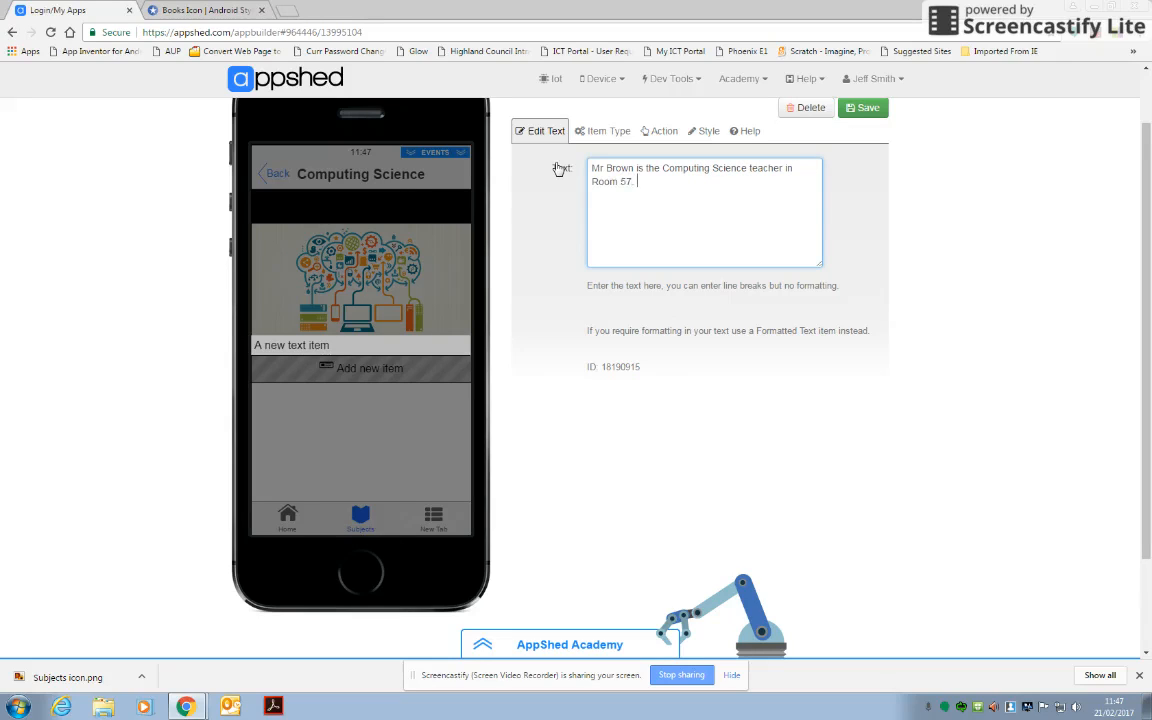
type(".  He teaches")
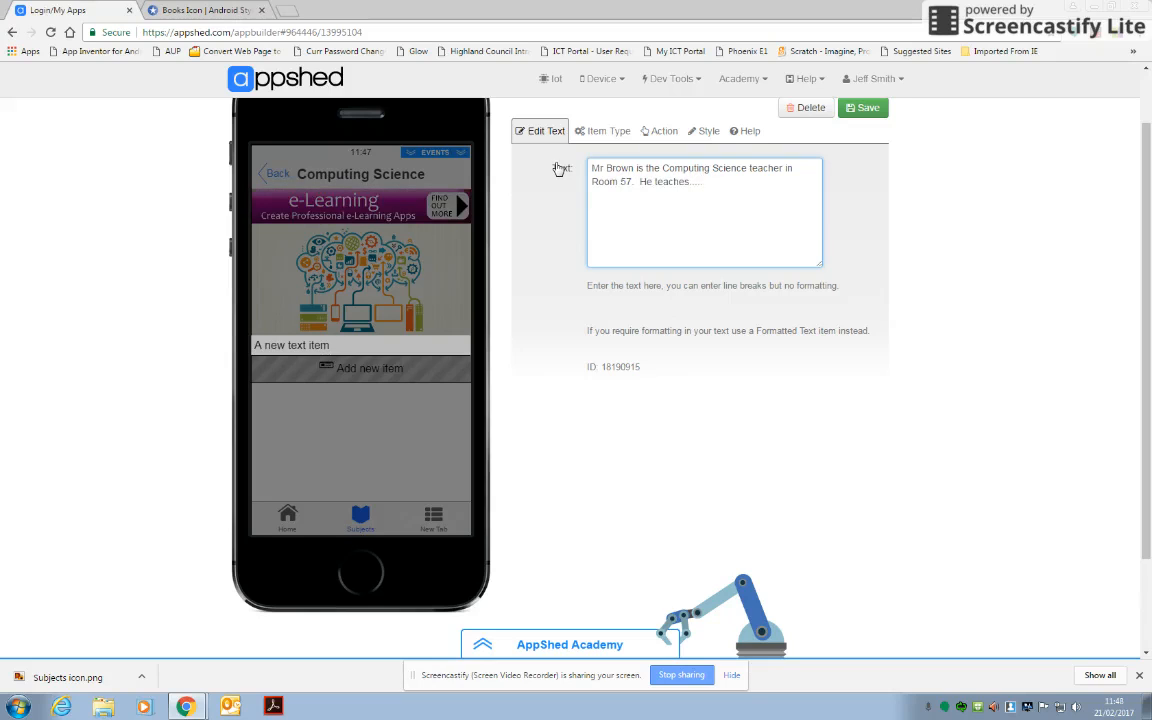
left_click(872, 108)
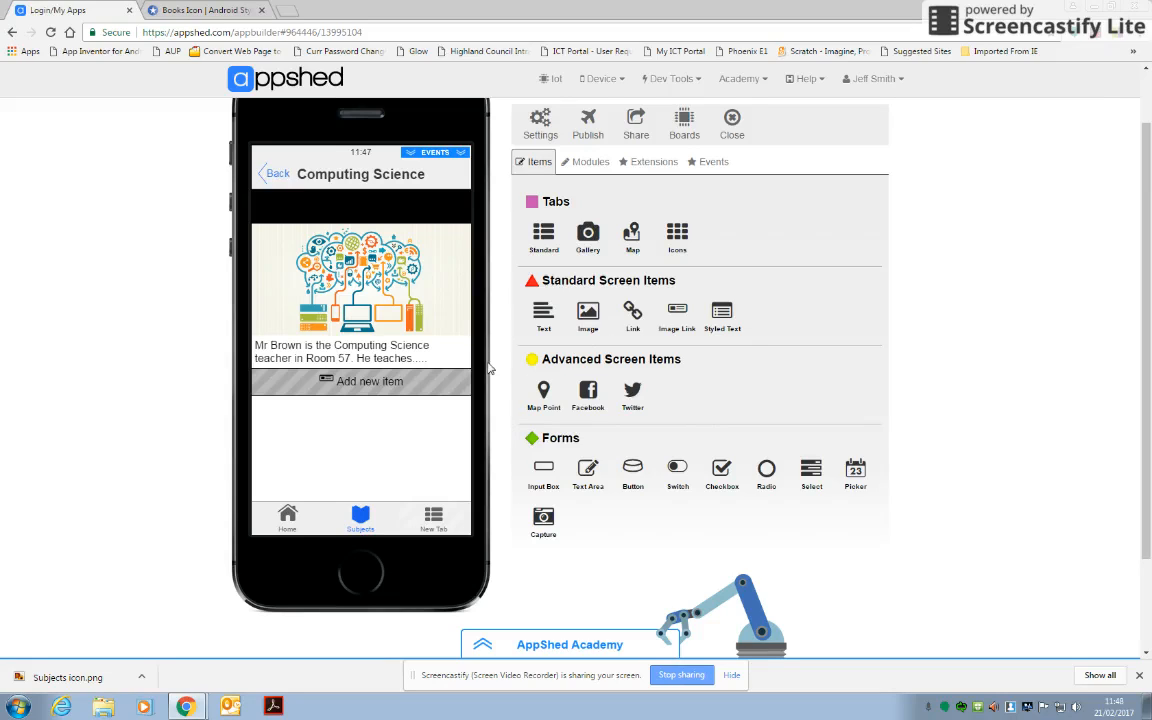
Go back to the Subjects screen and add a new icon item titled "Maths".
left_click(273, 175)
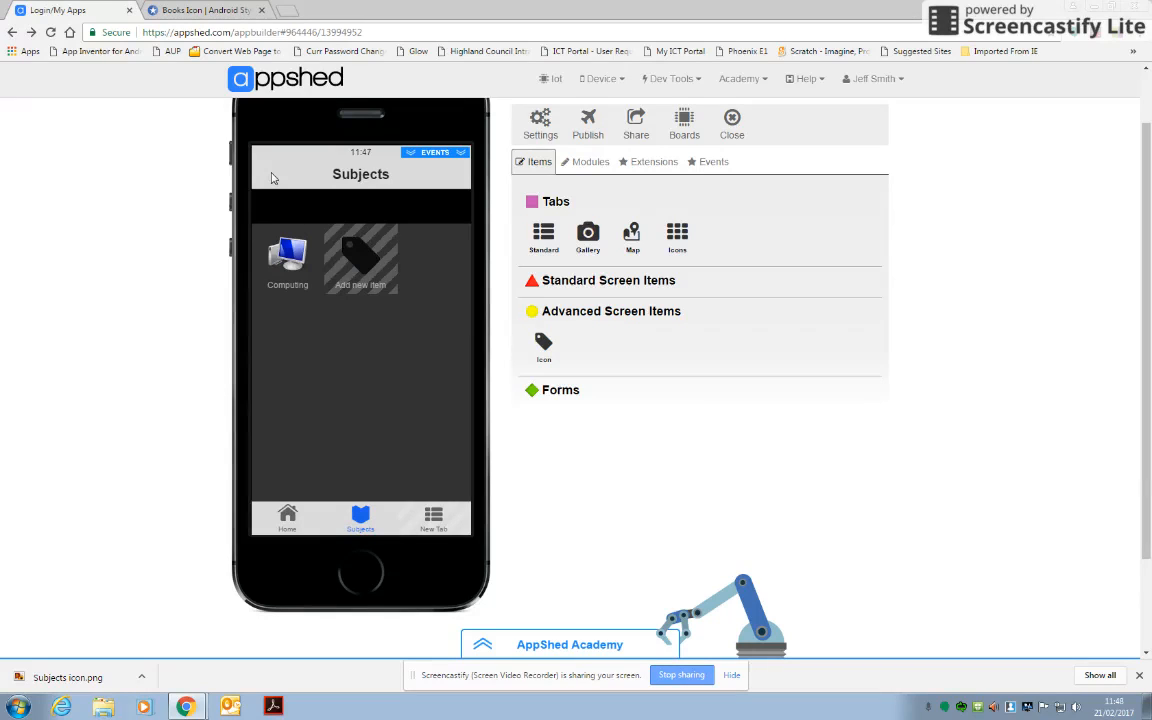
left_click(355, 256)
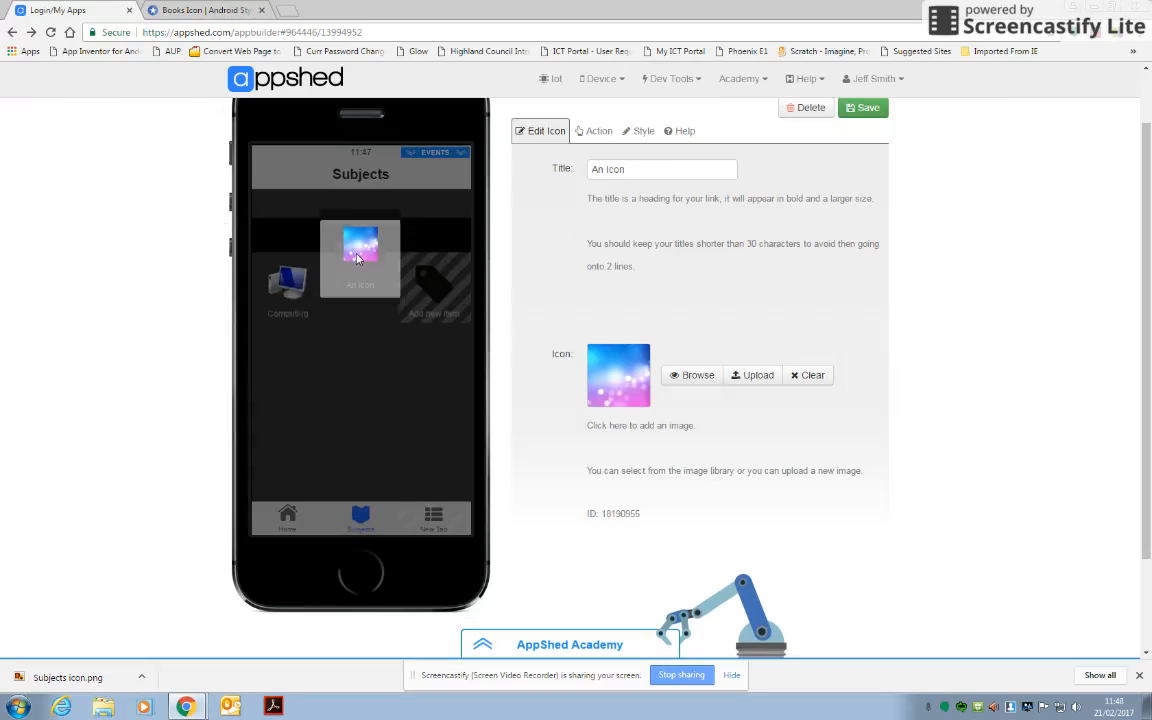
left_click_drag(642, 172, 574, 178)
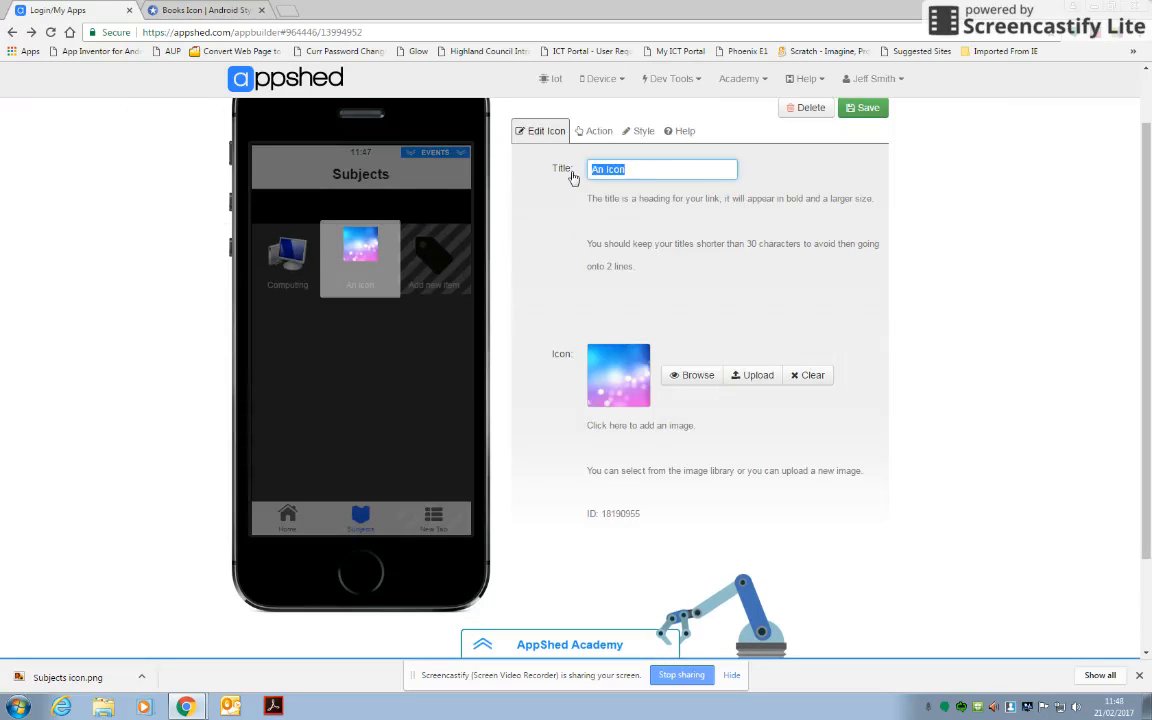
type("Maths")
Upload the "Science-Math-icon" picture as the Maths item's icon and save the item.
left_click(754, 378)
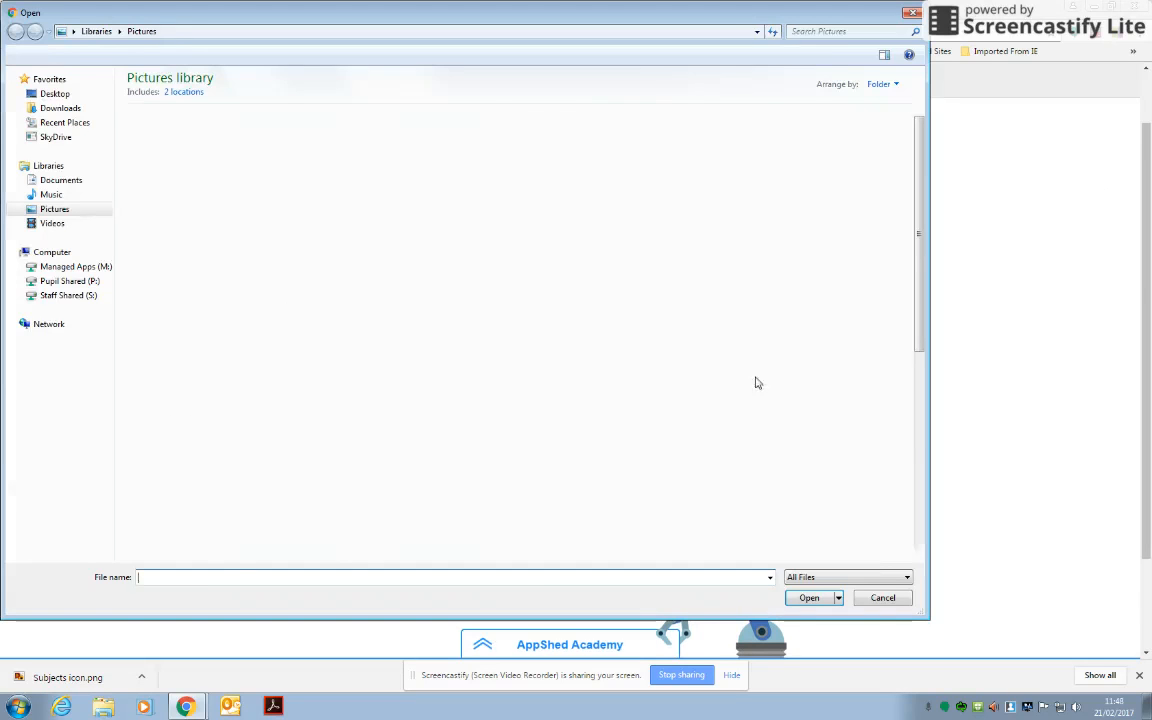
scroll(918, 271, "down", 3)
left_click(555, 480)
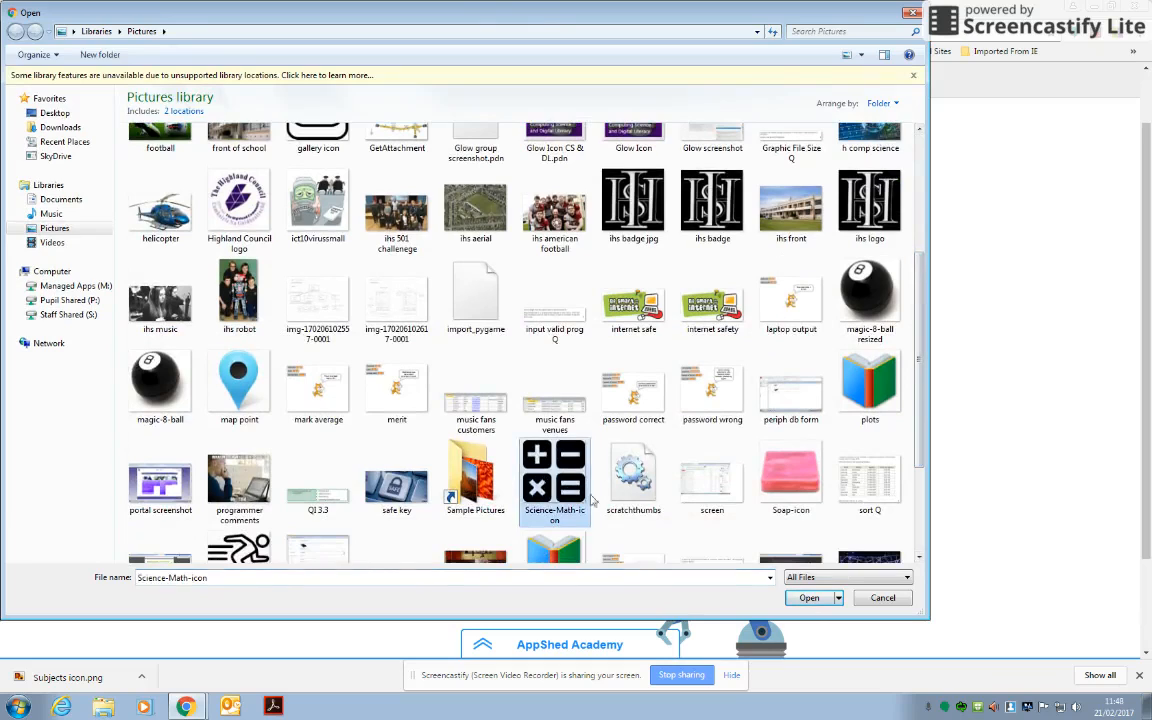
left_click(810, 595)
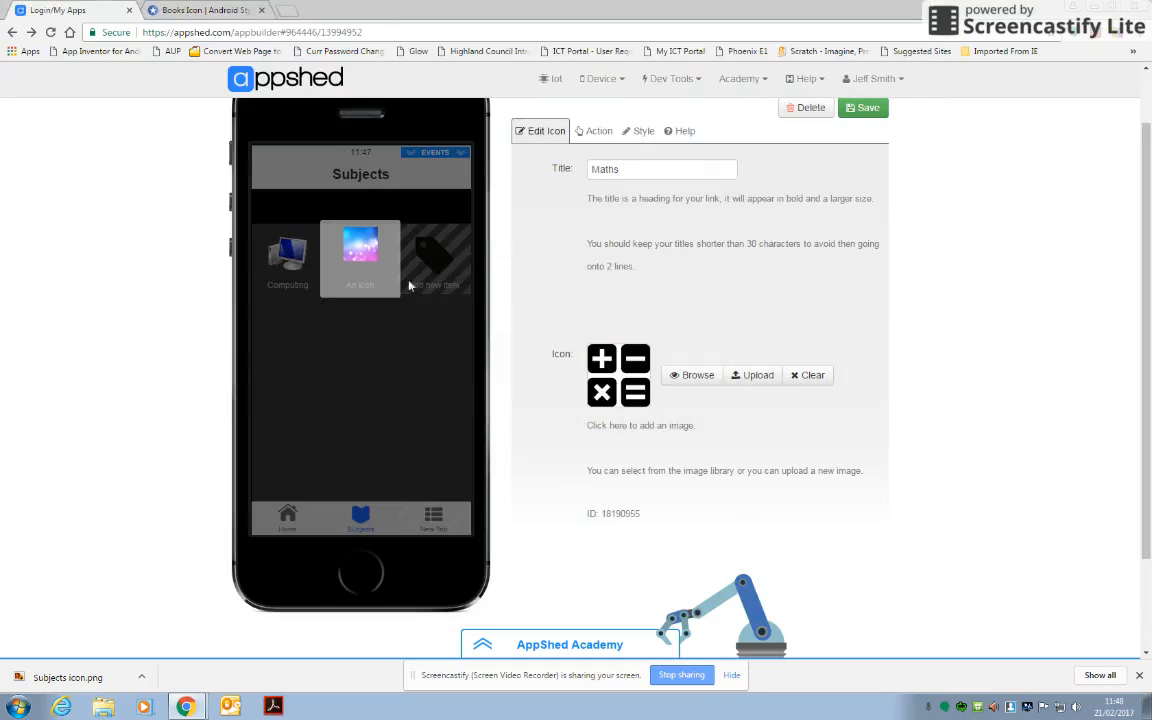
left_click(866, 108)
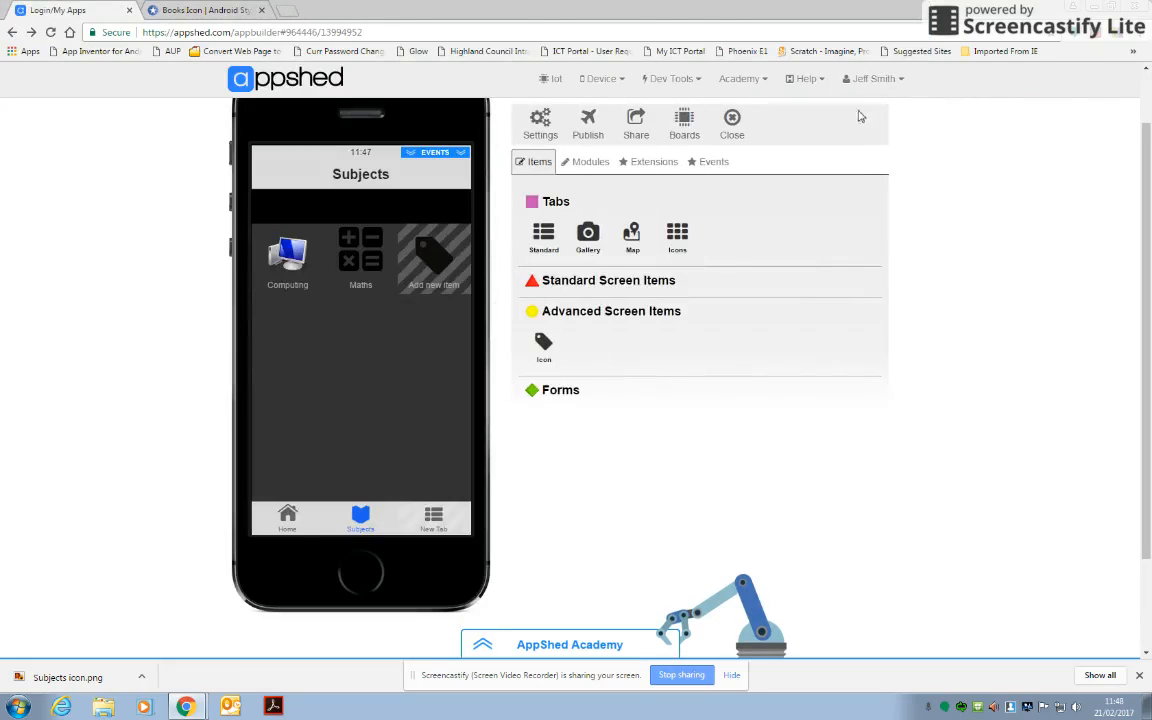
Edit the Maths icon item so its action links to a Standard Screen, and save the change.
left_click(365, 261)
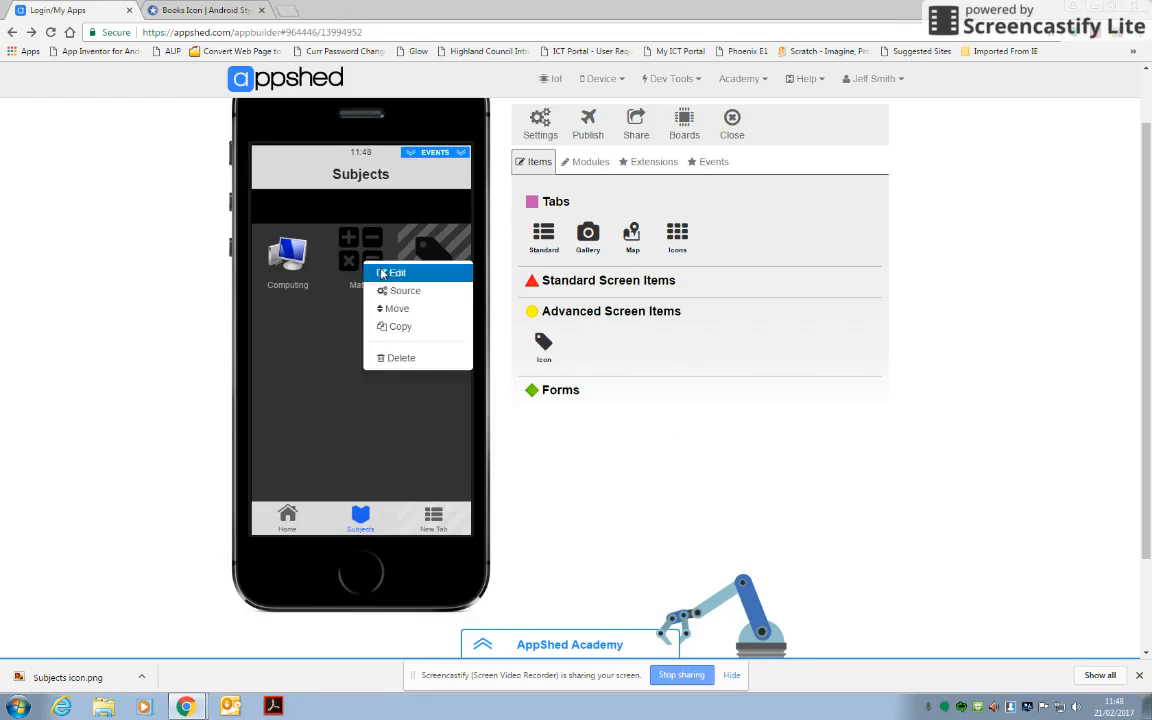
left_click(380, 273)
left_click(590, 133)
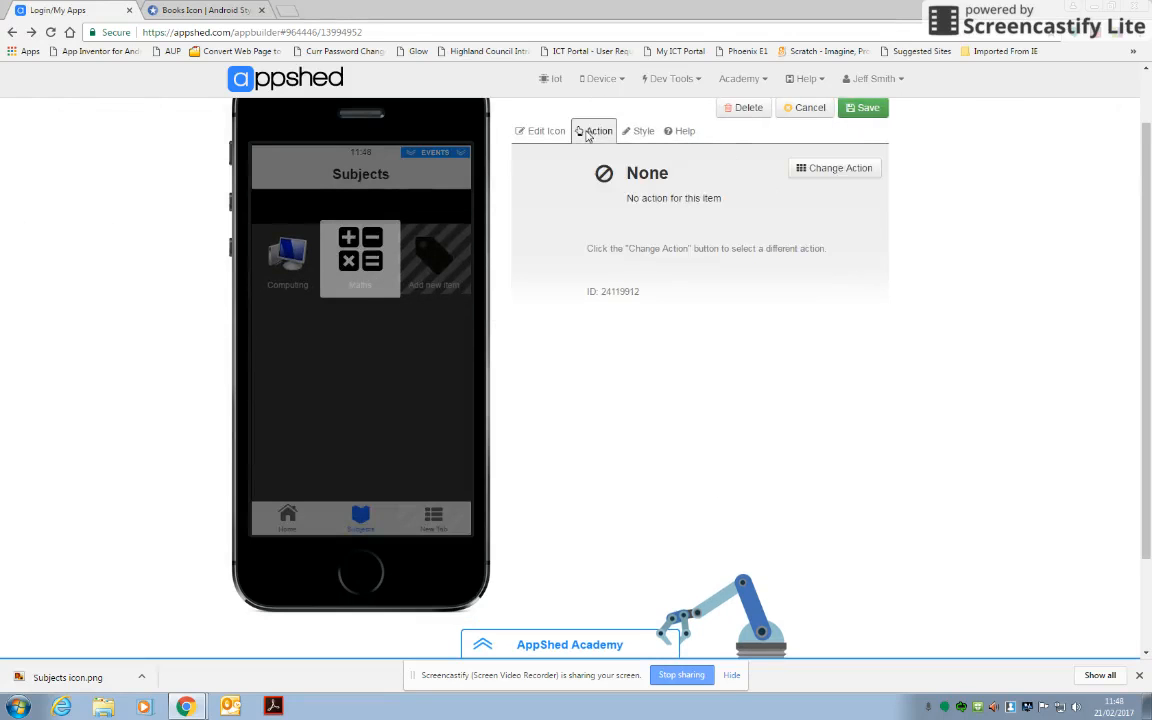
left_click(843, 174)
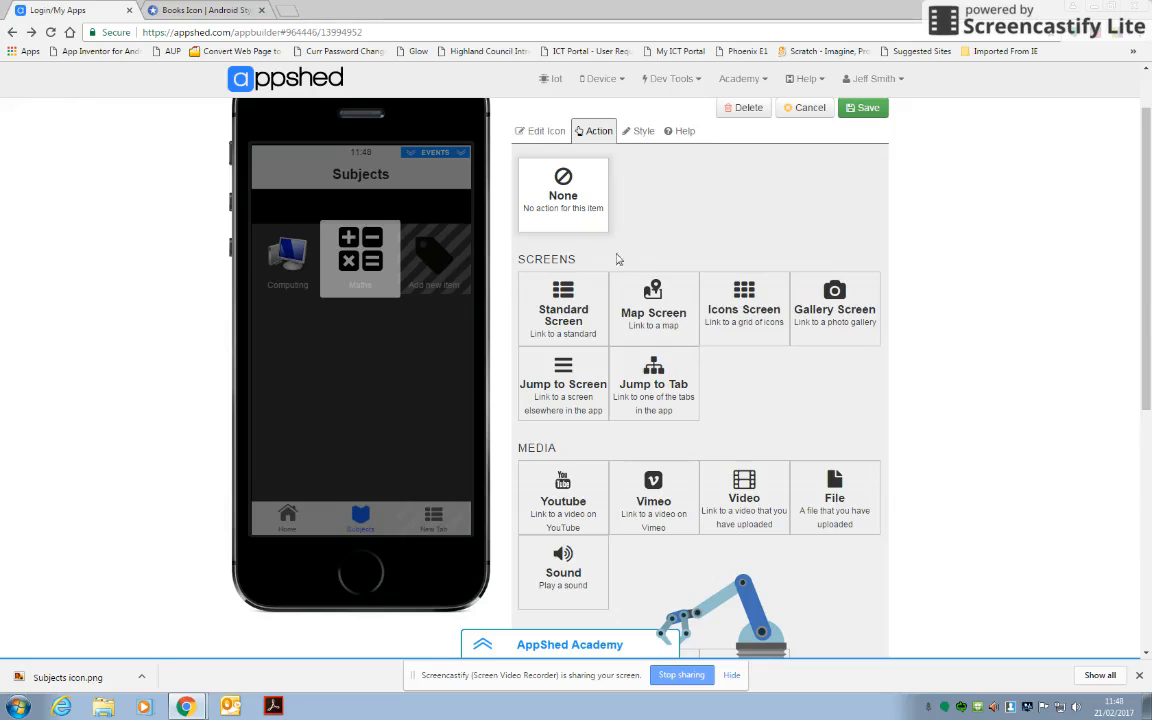
left_click(574, 316)
left_click(862, 110)
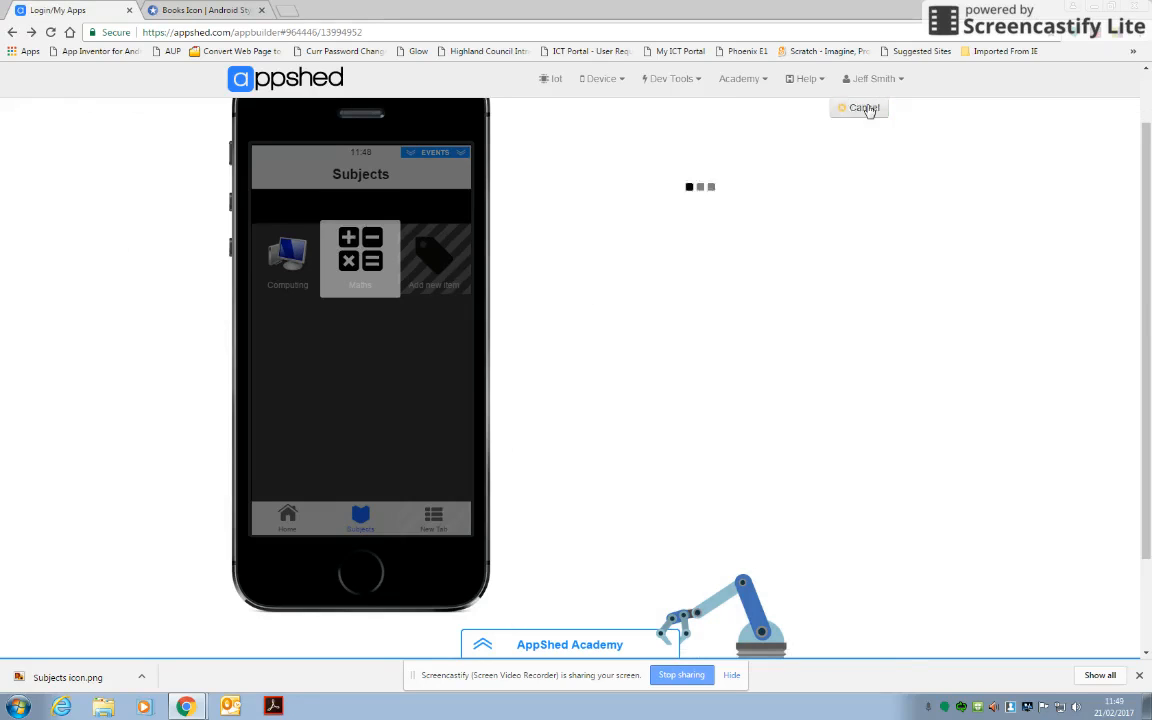
Open the available options for the Maths icon item on the Subjects screen.
left_click(354, 265)
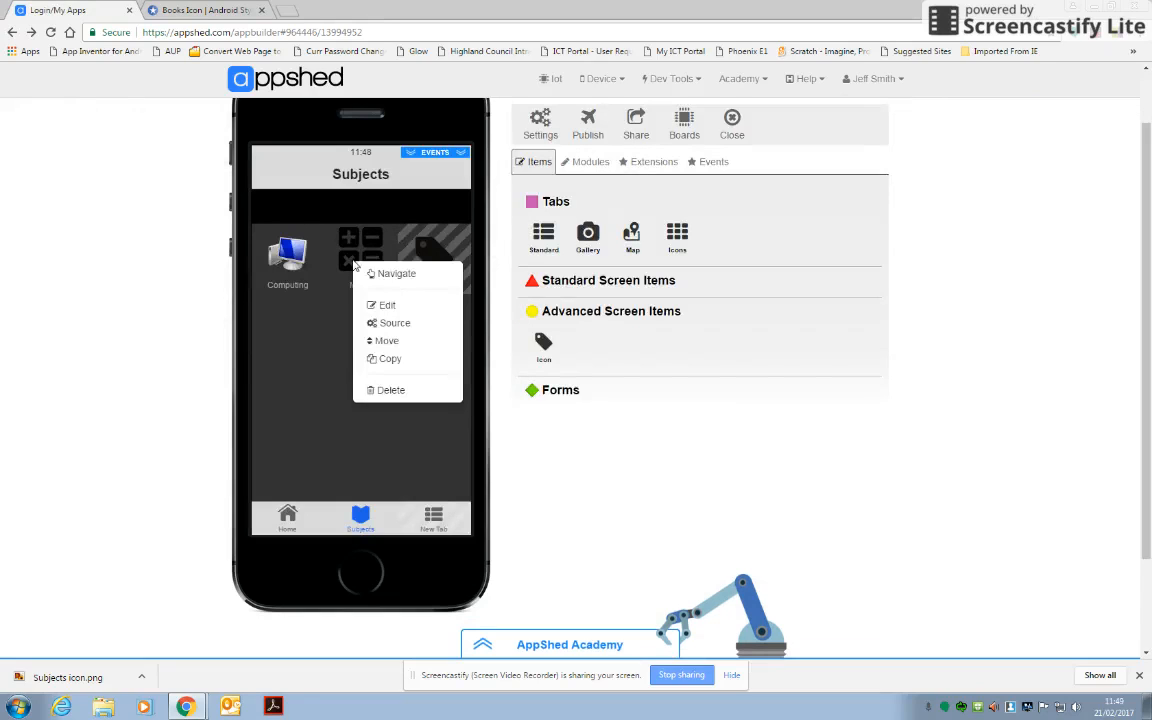